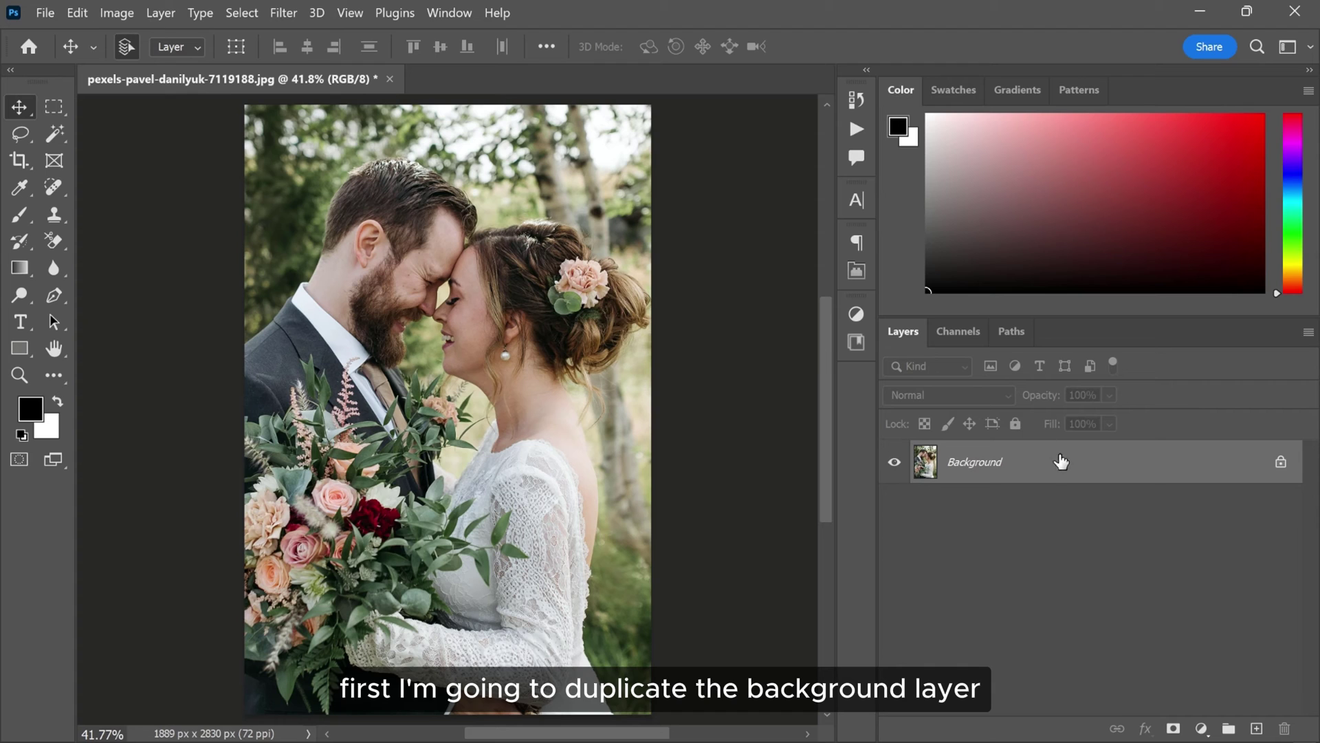
Step: Duplicate Background, convert the copy to a smart object, and open it in Camera Raw Filter
left_click_drag(1063, 462, 1255, 728)
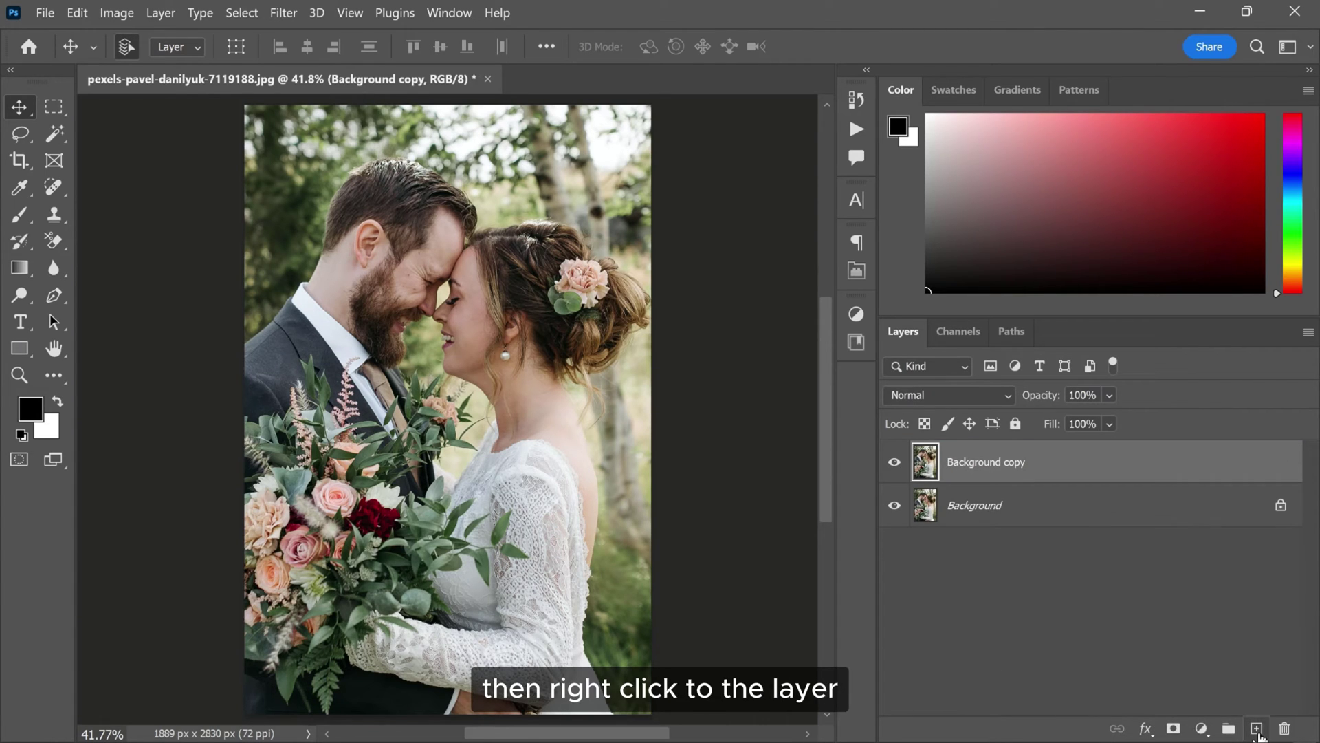
right_click(1043, 460)
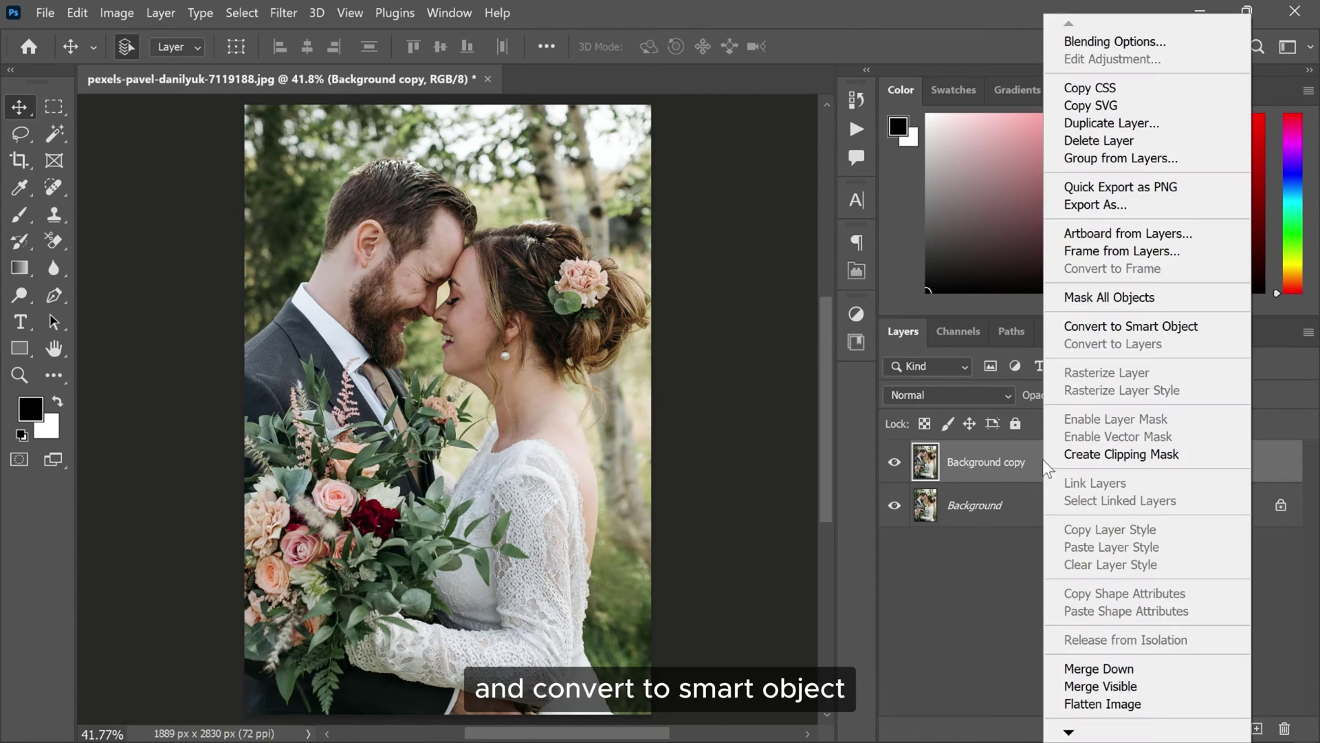
left_click(1095, 328)
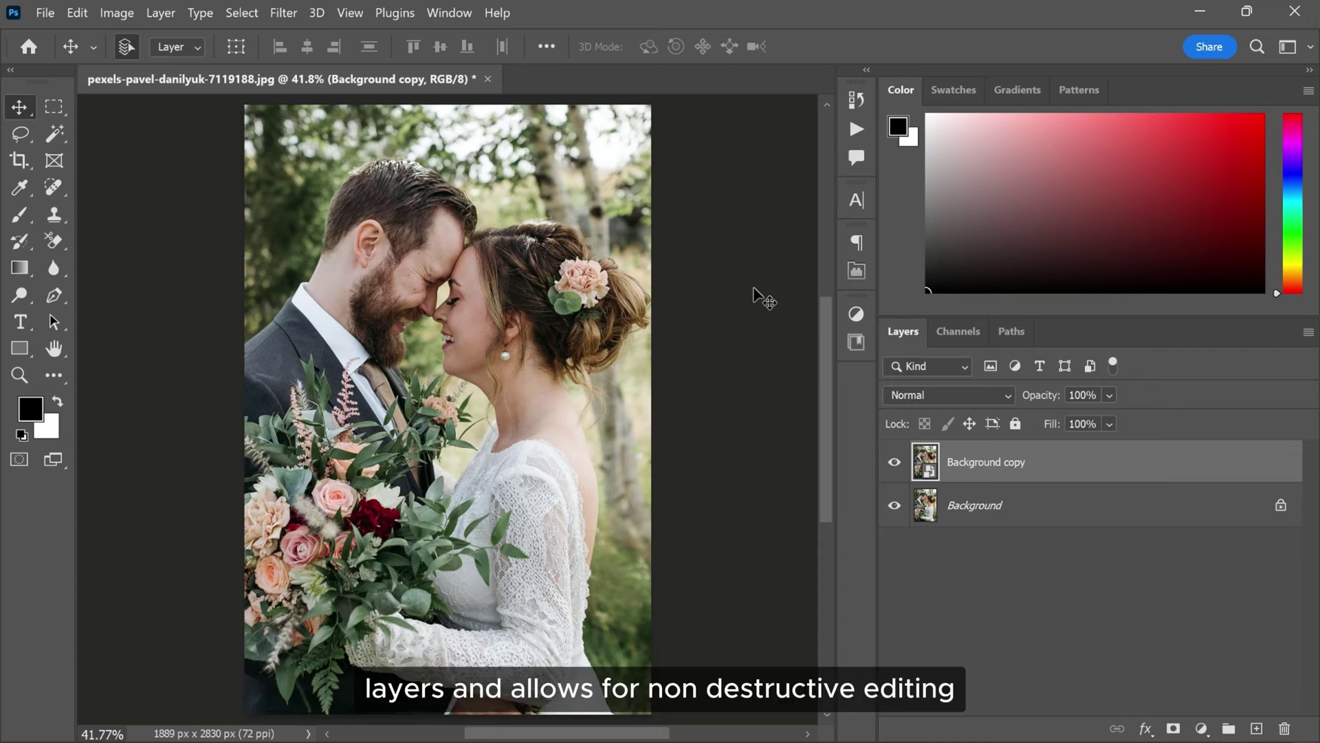
left_click(286, 14)
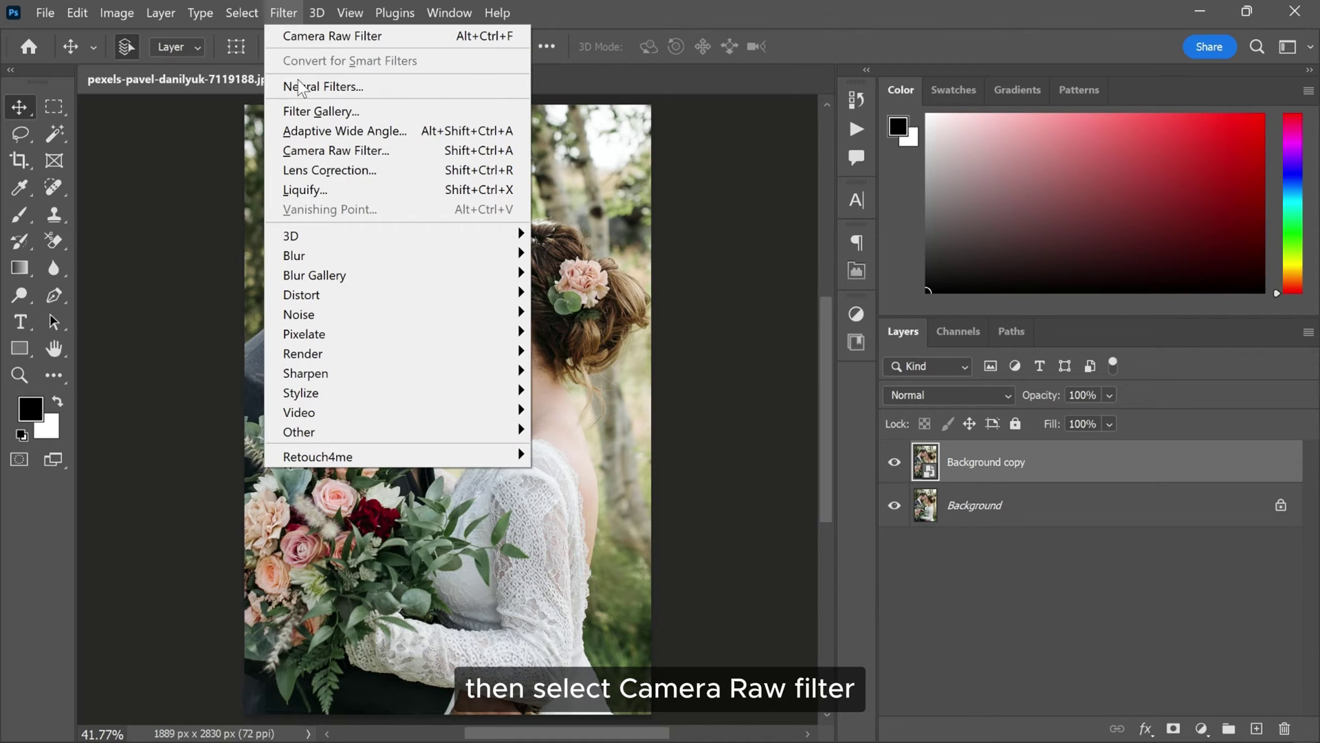
left_click(312, 150)
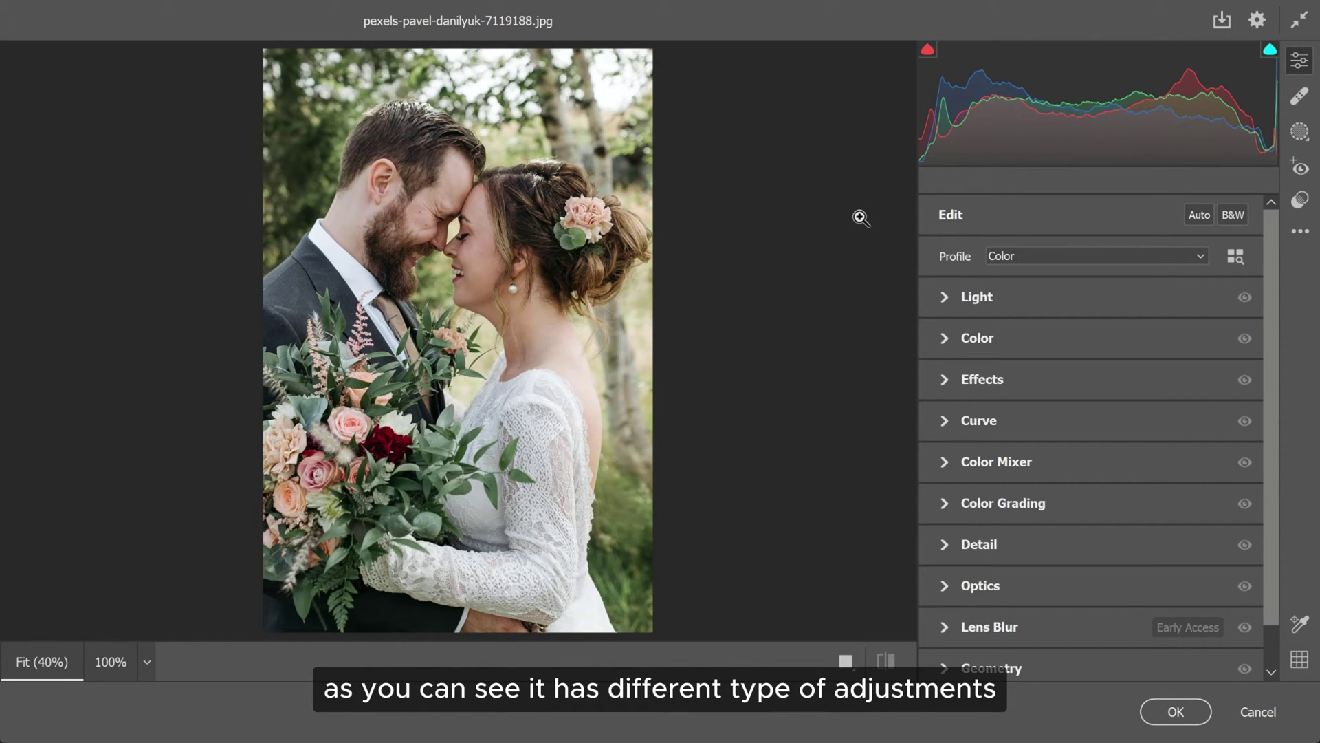
Step: Set Light to Exposure -0.60, Contrast +37, Highlights -46, Shadows +35, Whites -31, Blacks -22
left_click(945, 299)
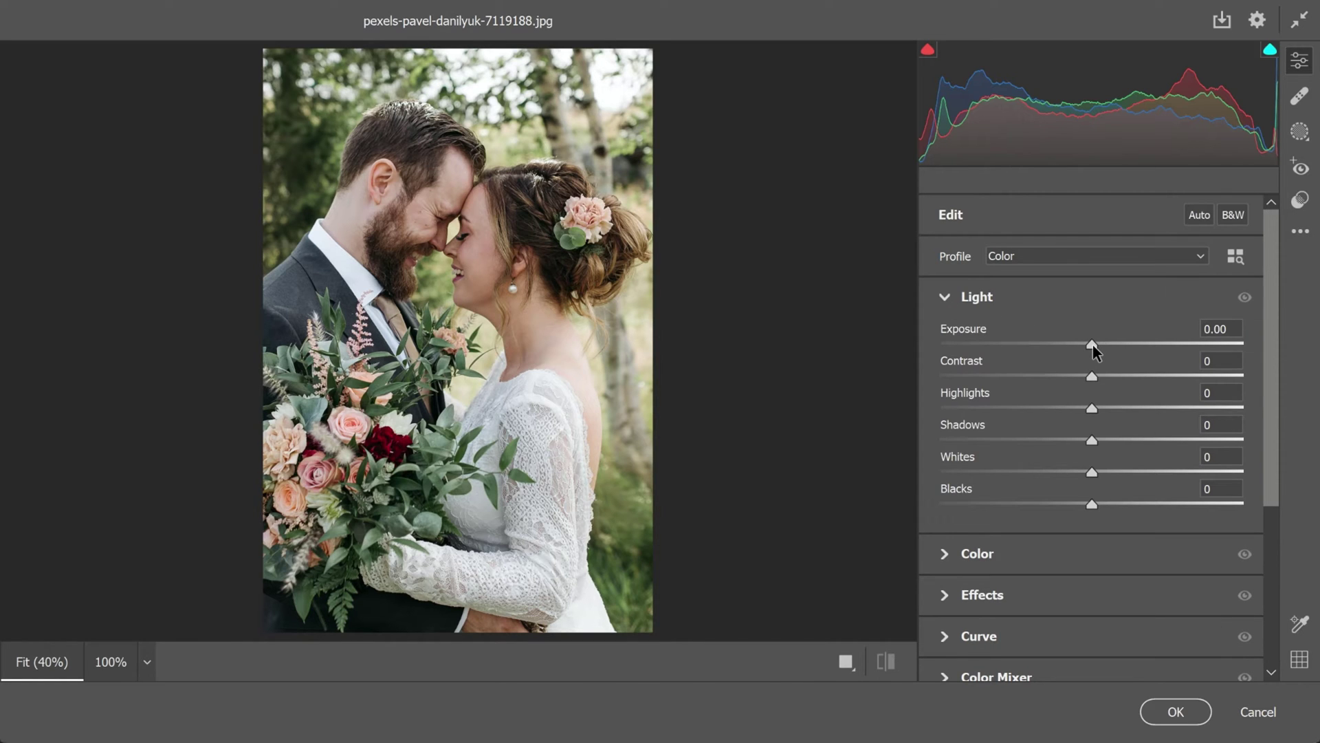
left_click_drag(1092, 344, 1074, 348)
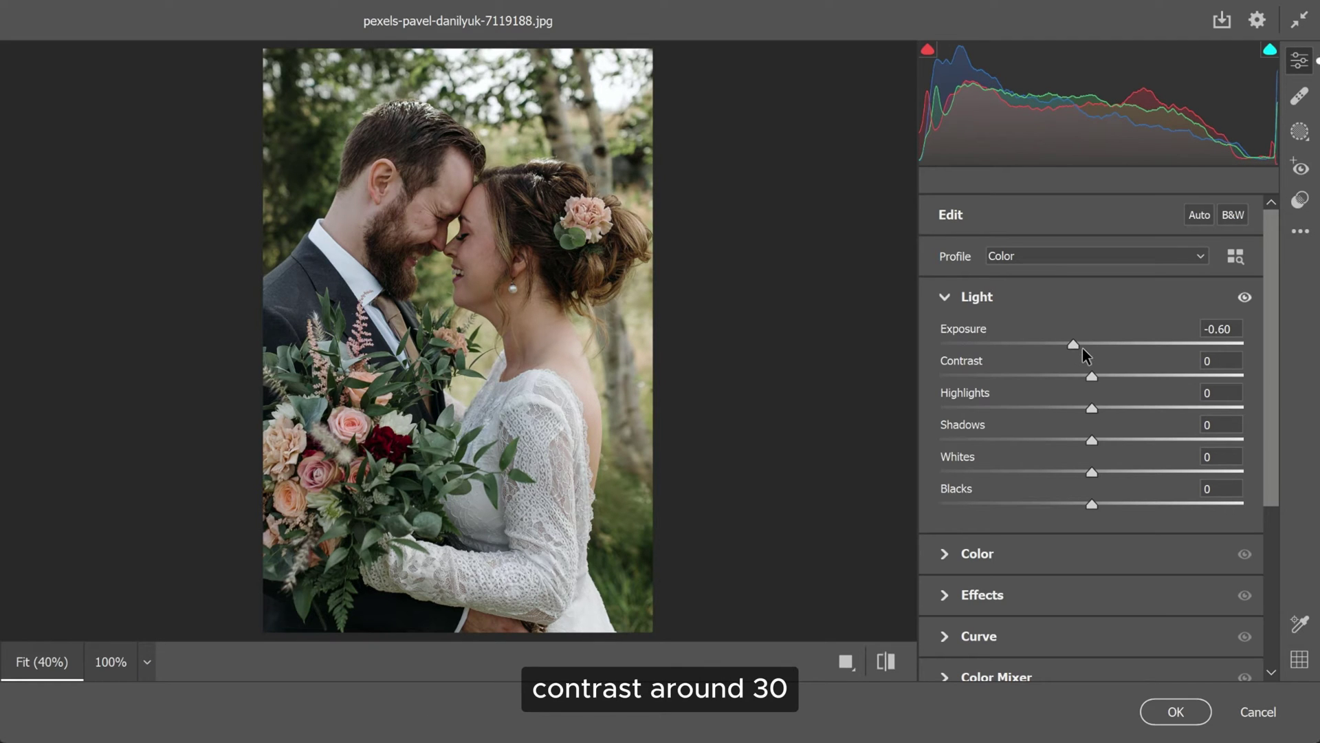
left_click_drag(1092, 377, 1057, 506)
left_click_drag(1074, 341, 1073, 343)
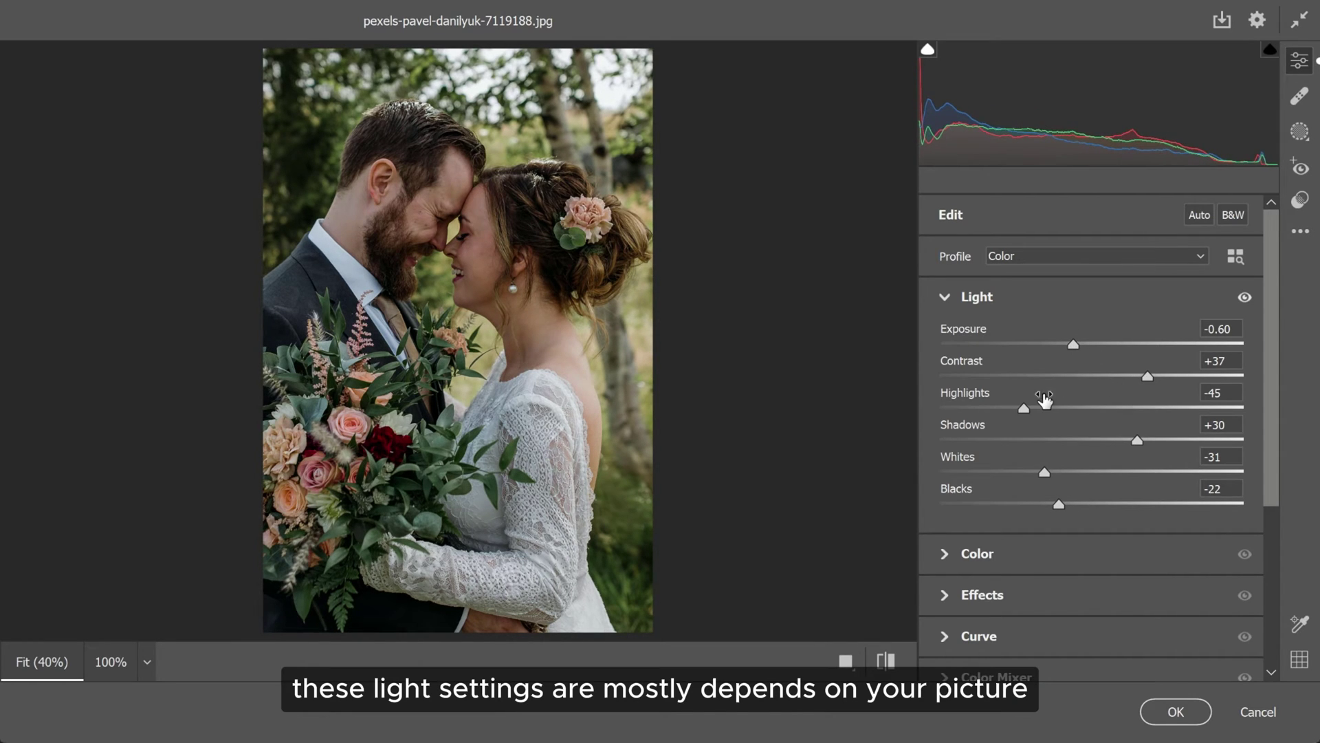
left_click_drag(1024, 407, 1022, 408)
left_click_drag(1137, 440, 1145, 441)
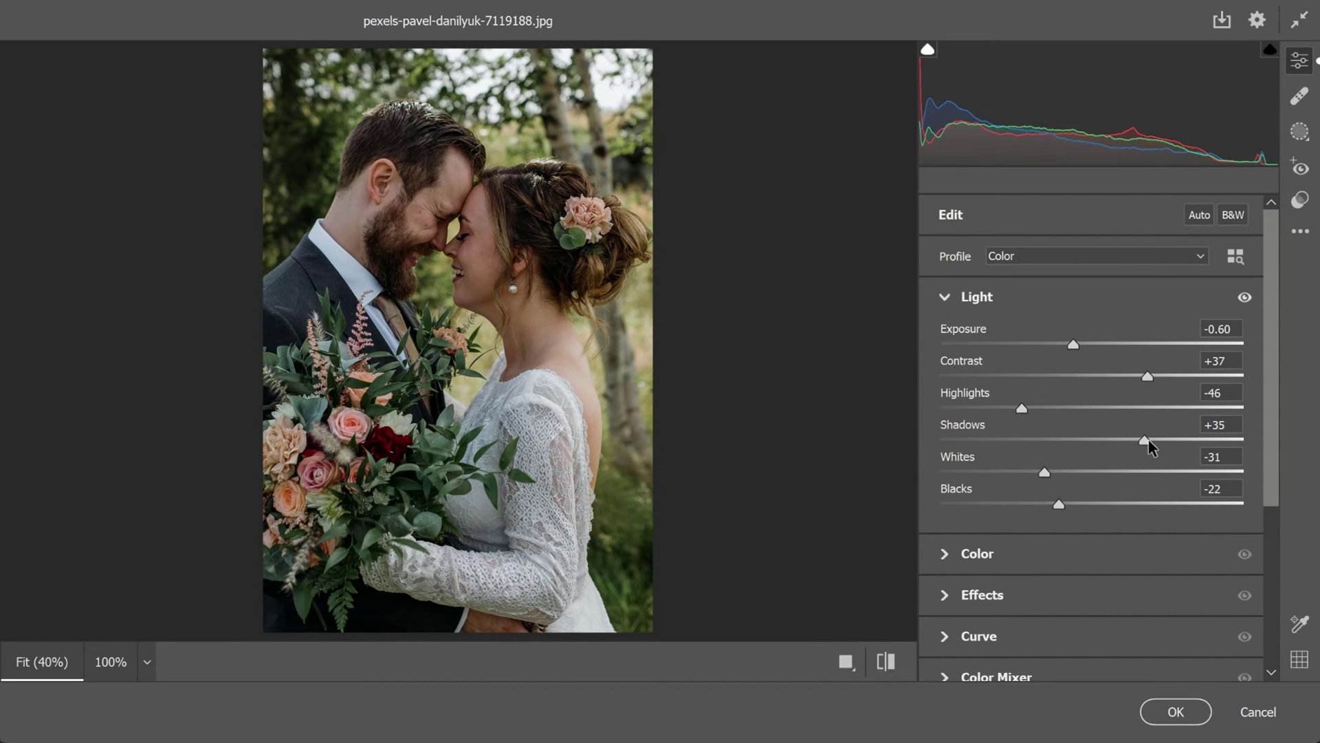
Step: Set Color to Temperature +25, Tint +15, Vibrance -29 and Saturation -20
left_click(953, 299)
left_click(1245, 297)
left_click(1245, 297)
left_click(965, 339)
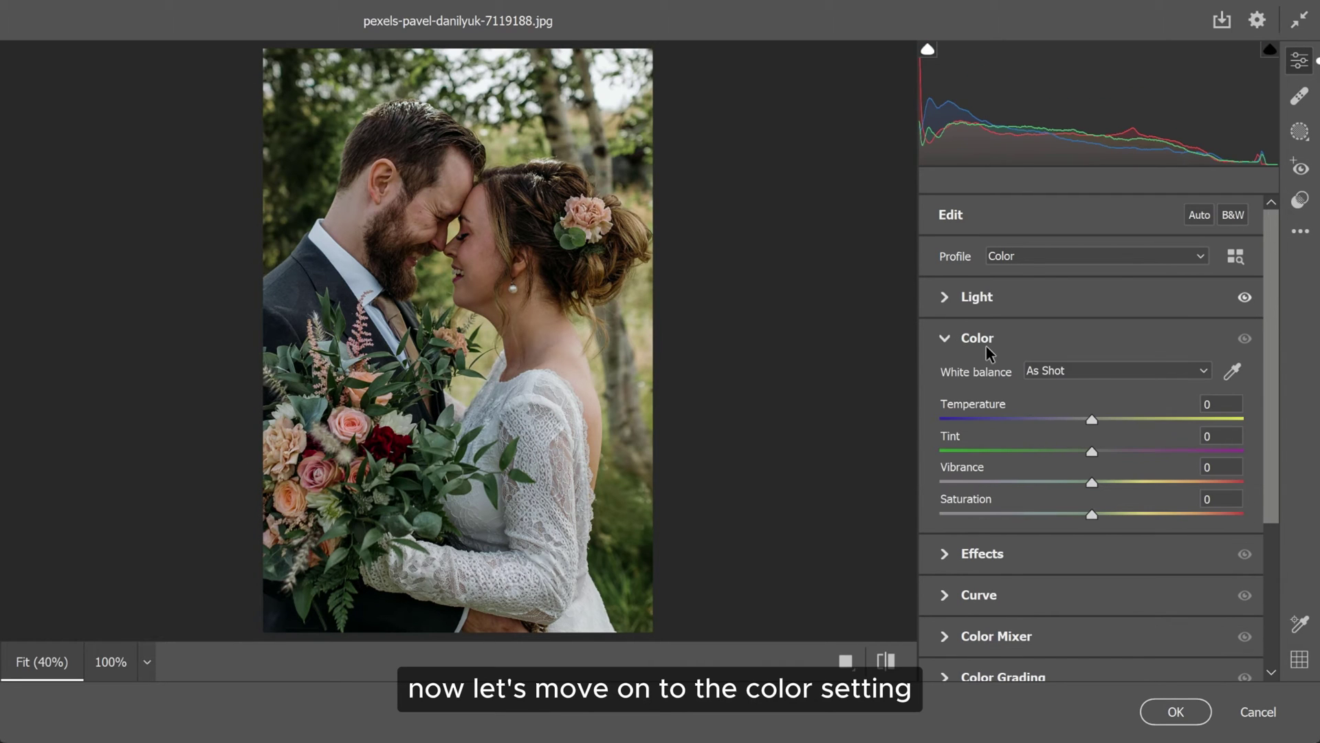
scroll(1124, 389, "down", 2)
scroll(1122, 389, "up", 2)
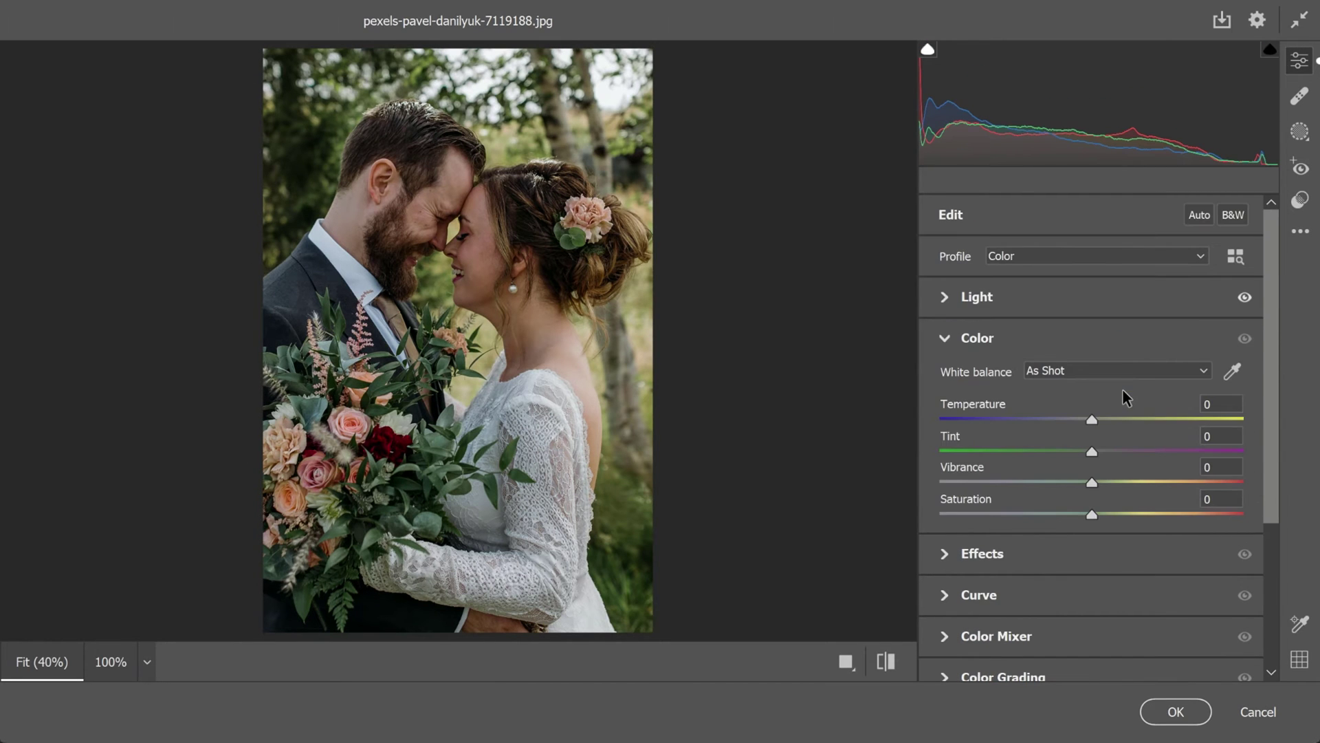
left_click_drag(1095, 421, 1062, 517)
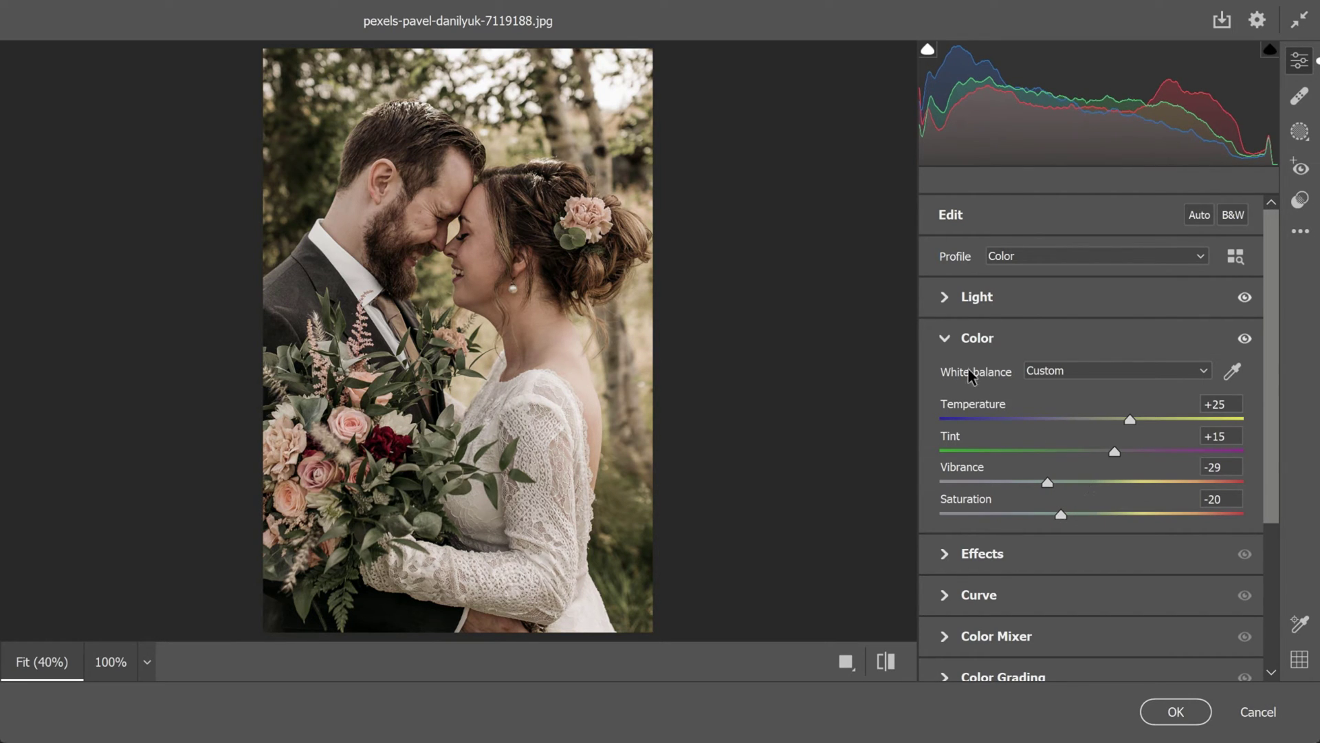
Step: Set Effects to Dehaze +16, Texture -10, Clarity -10 and Grain 11
left_click(944, 339)
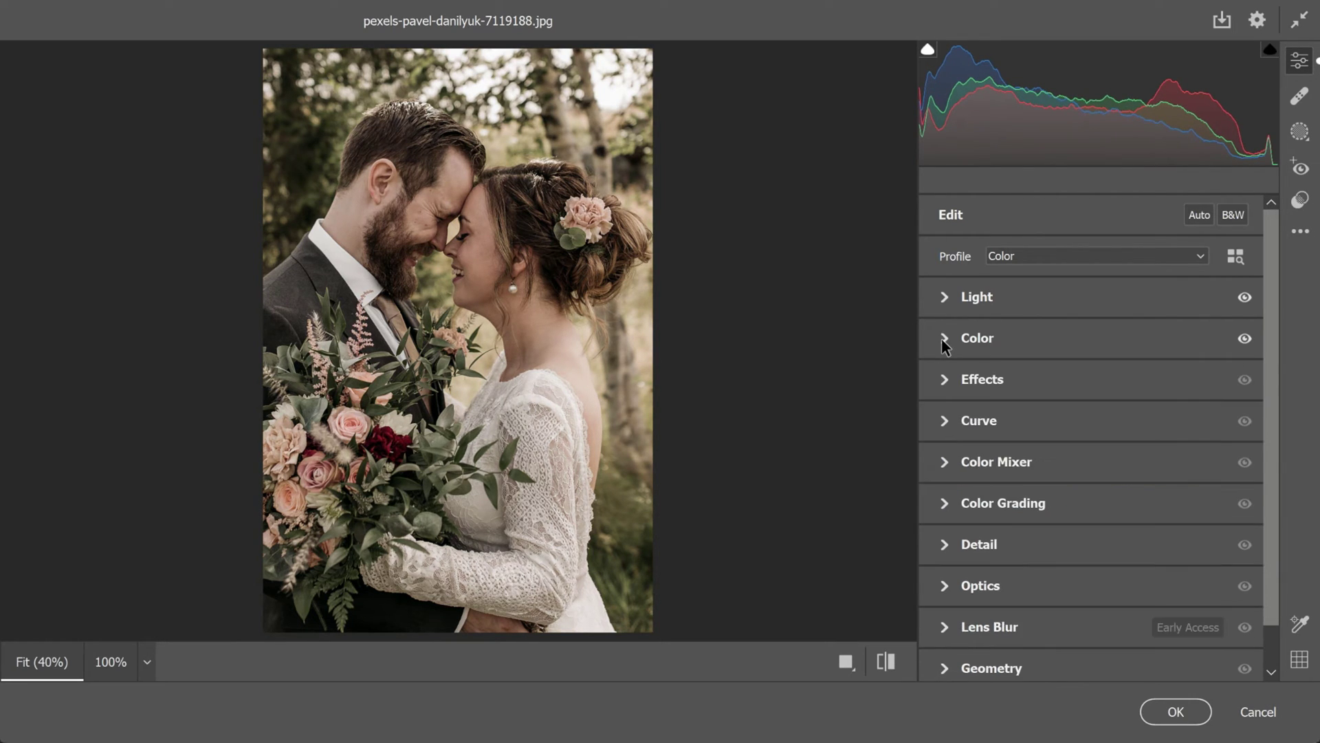
left_click(944, 379)
left_click_drag(1092, 489, 1116, 491)
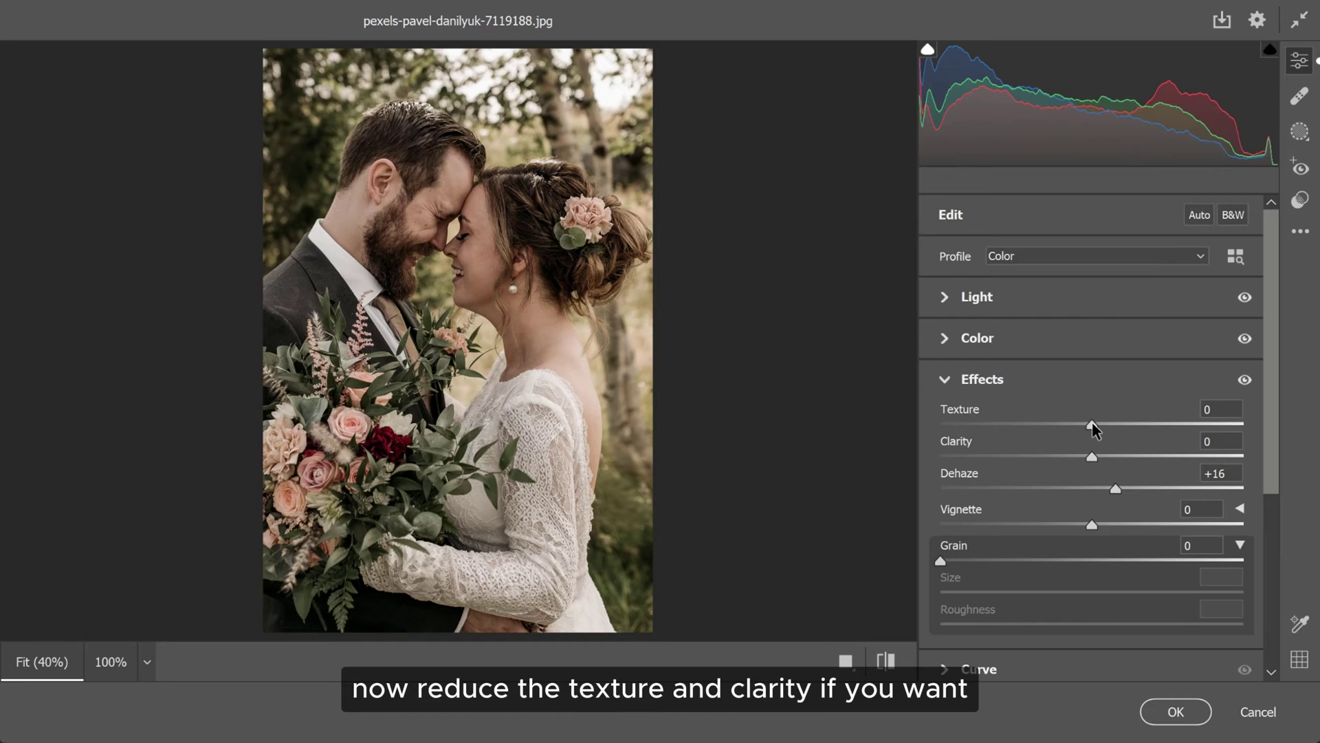
left_click_drag(1078, 423, 1076, 456)
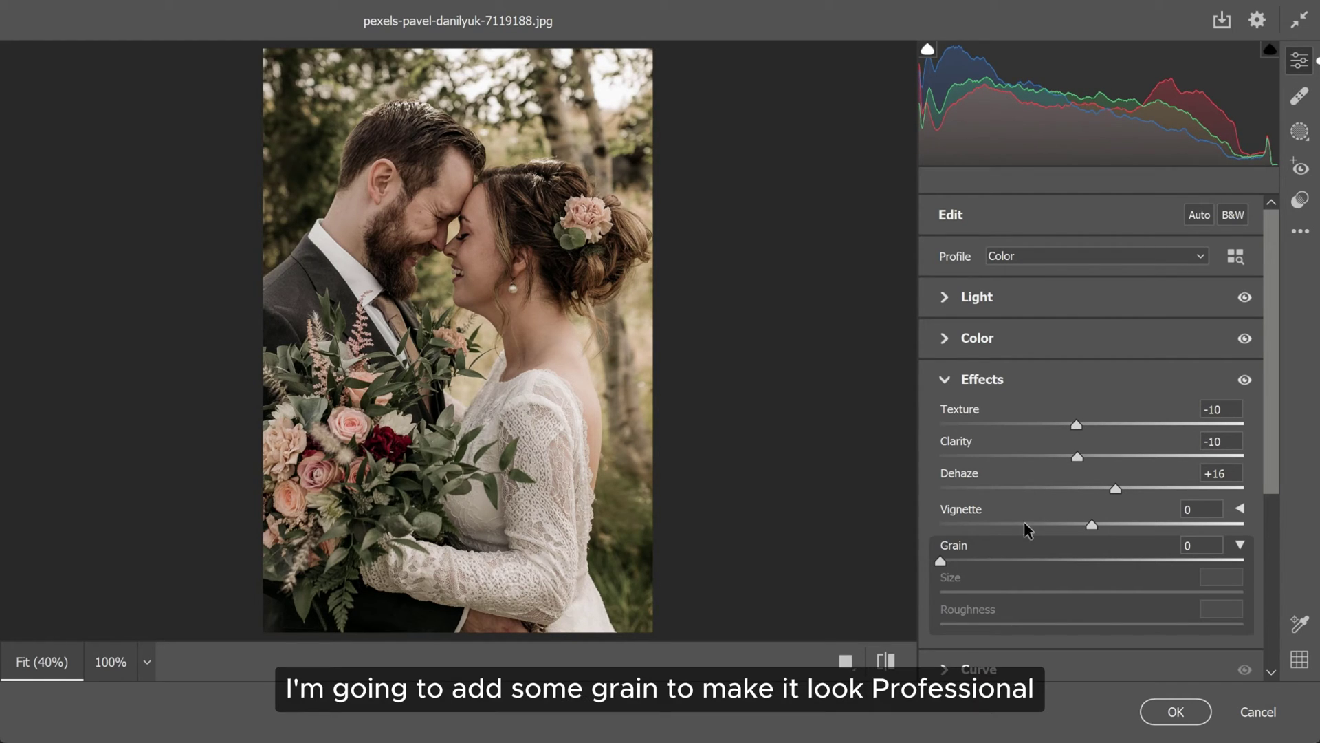
left_click_drag(939, 561, 973, 563)
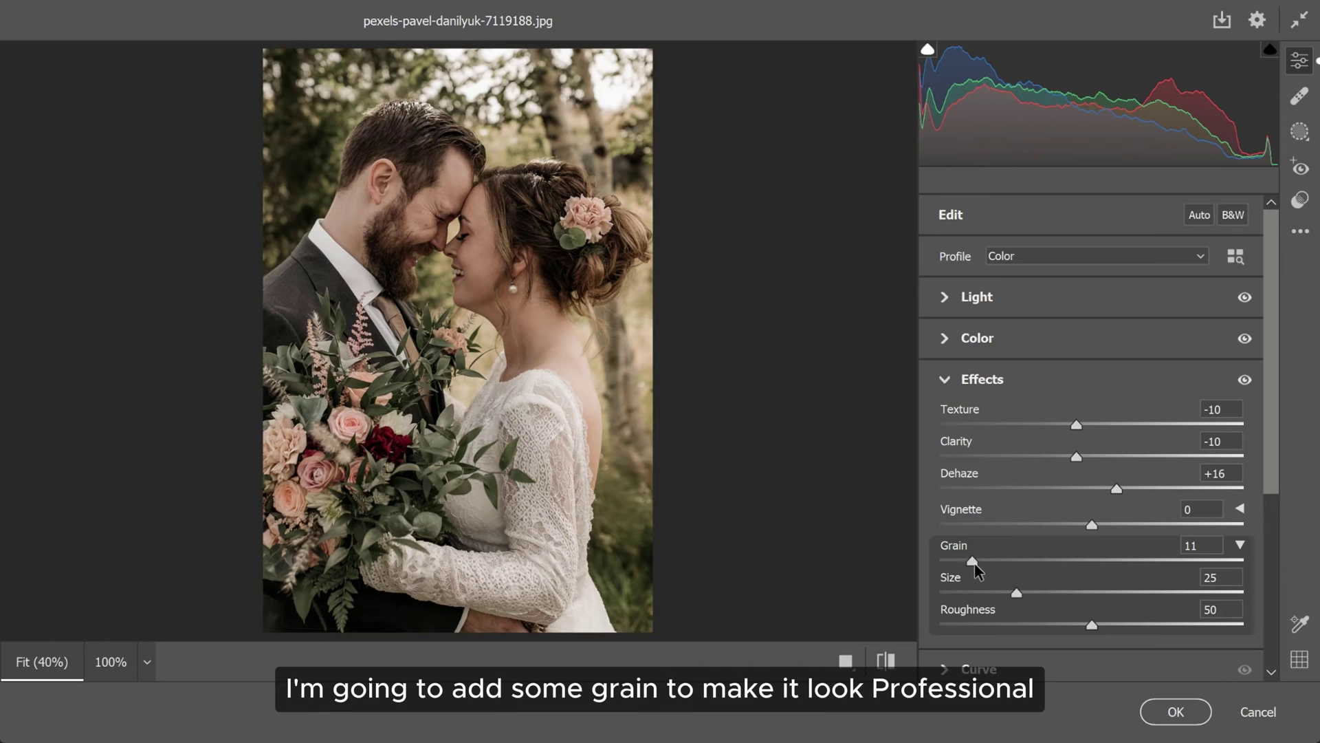
left_click(951, 382)
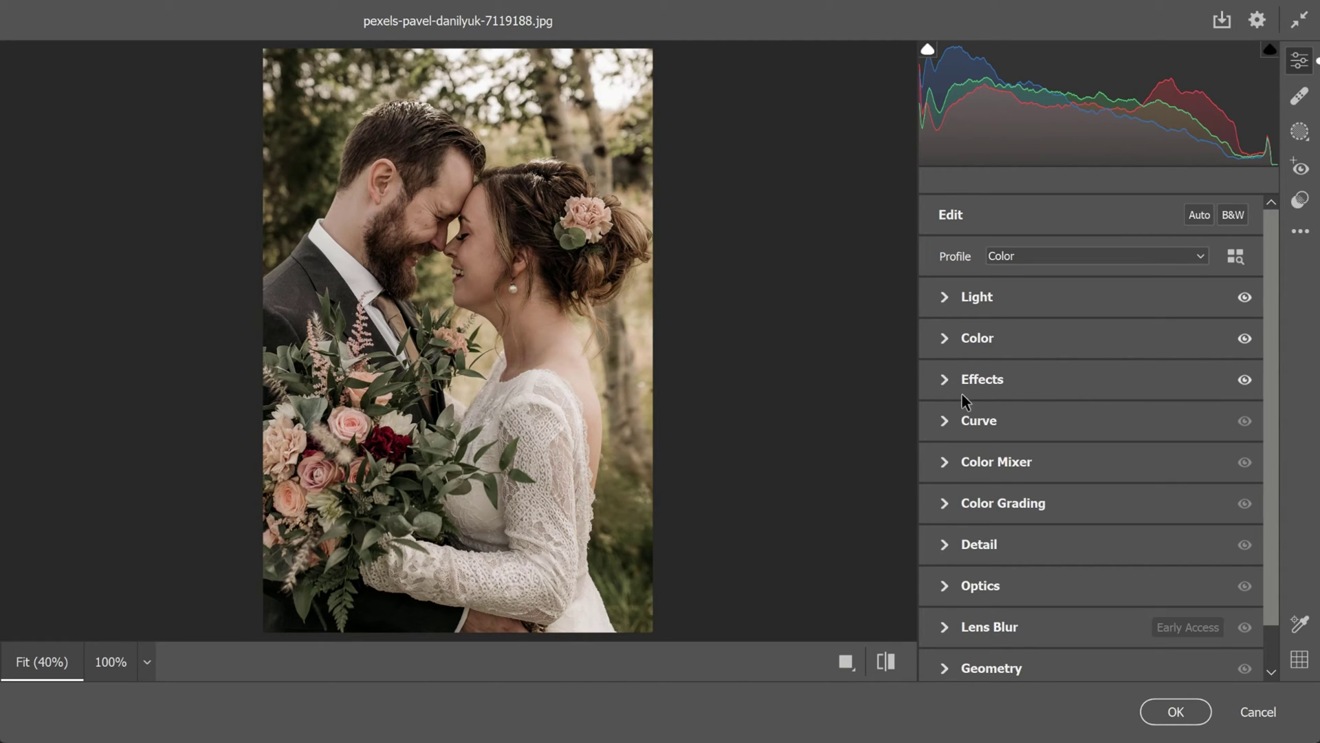
Step: Open the Tone Curve panel and adjust the parametric curve's highlight and region sliders
left_click(943, 420)
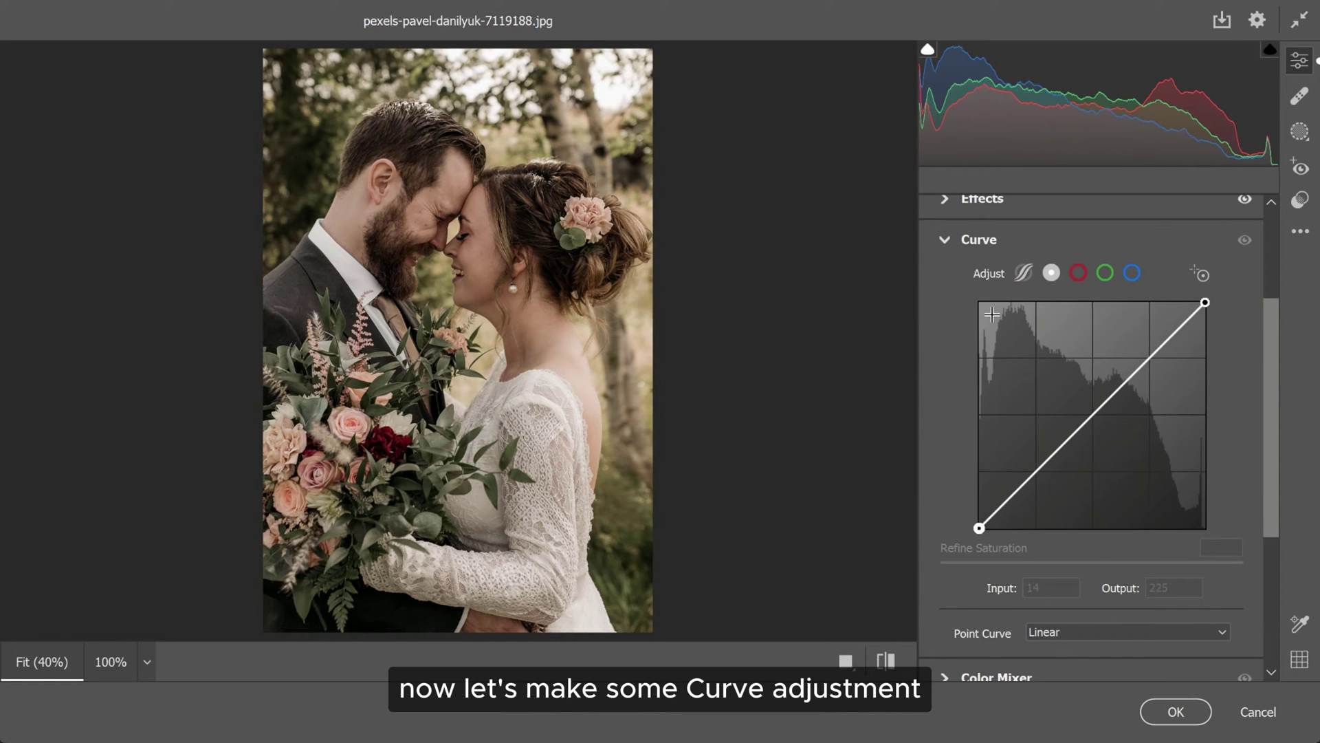
left_click(1024, 274)
left_click_drag(1093, 588, 1108, 589)
left_click_drag(1092, 618, 1107, 623)
scroll(1114, 605, "down", 2)
left_click_drag(1093, 527, 1072, 559)
scroll(1082, 513, "up", 2)
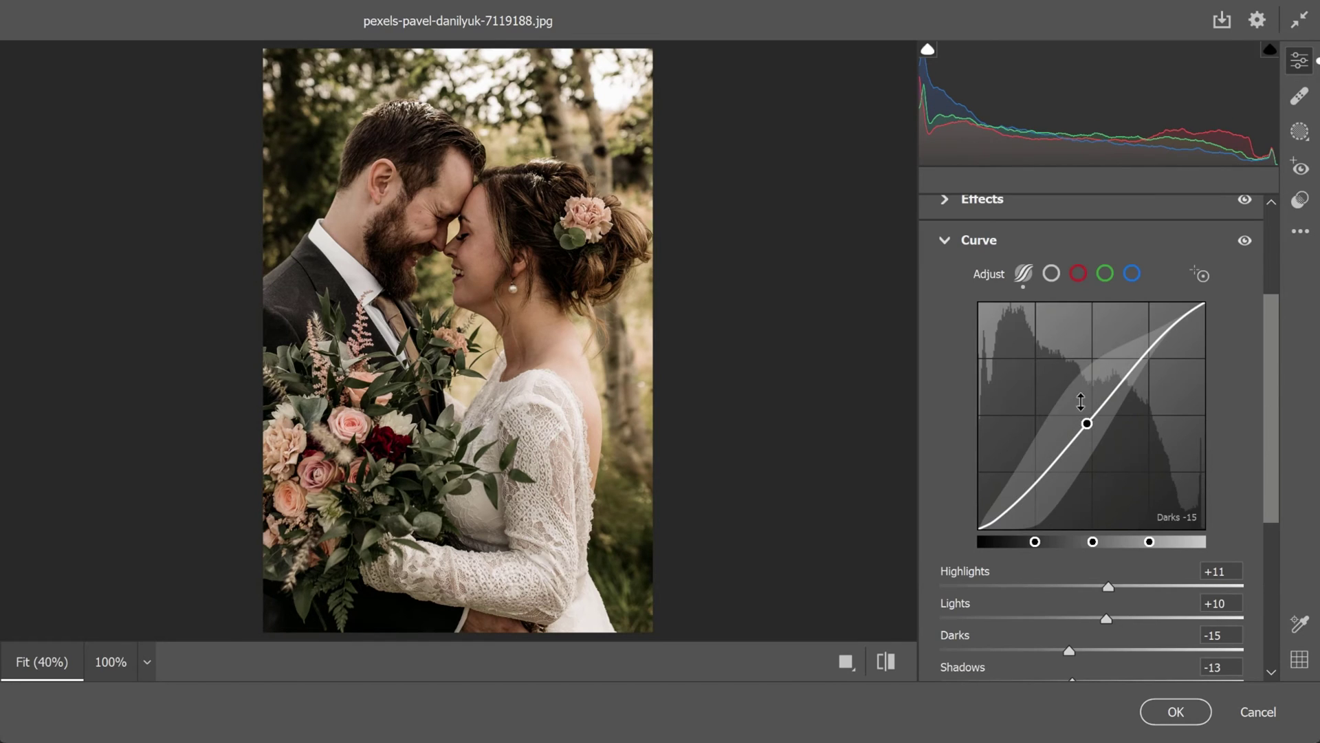
Step: Add shadow, midtone and highlight points to the RGB point curve, comparing with the original
left_click(1052, 275)
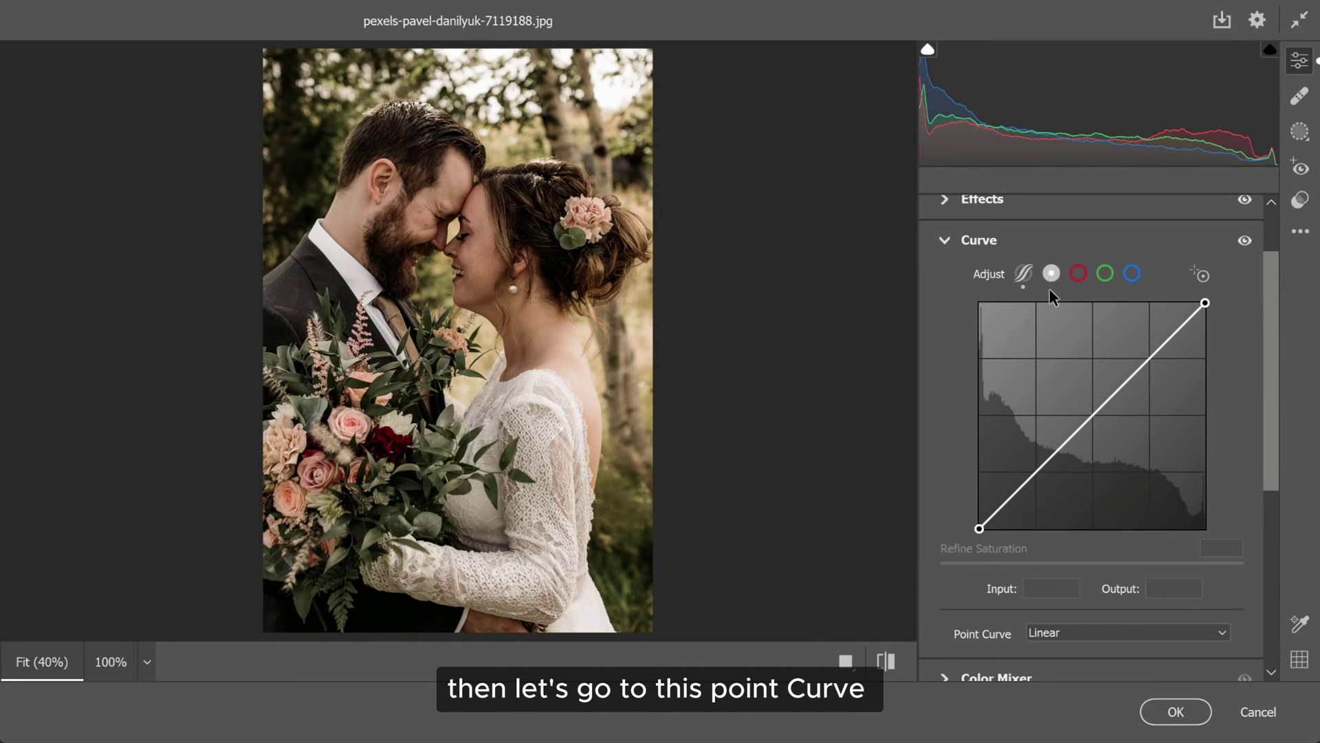
left_click_drag(979, 529, 1014, 482)
left_click(1077, 426)
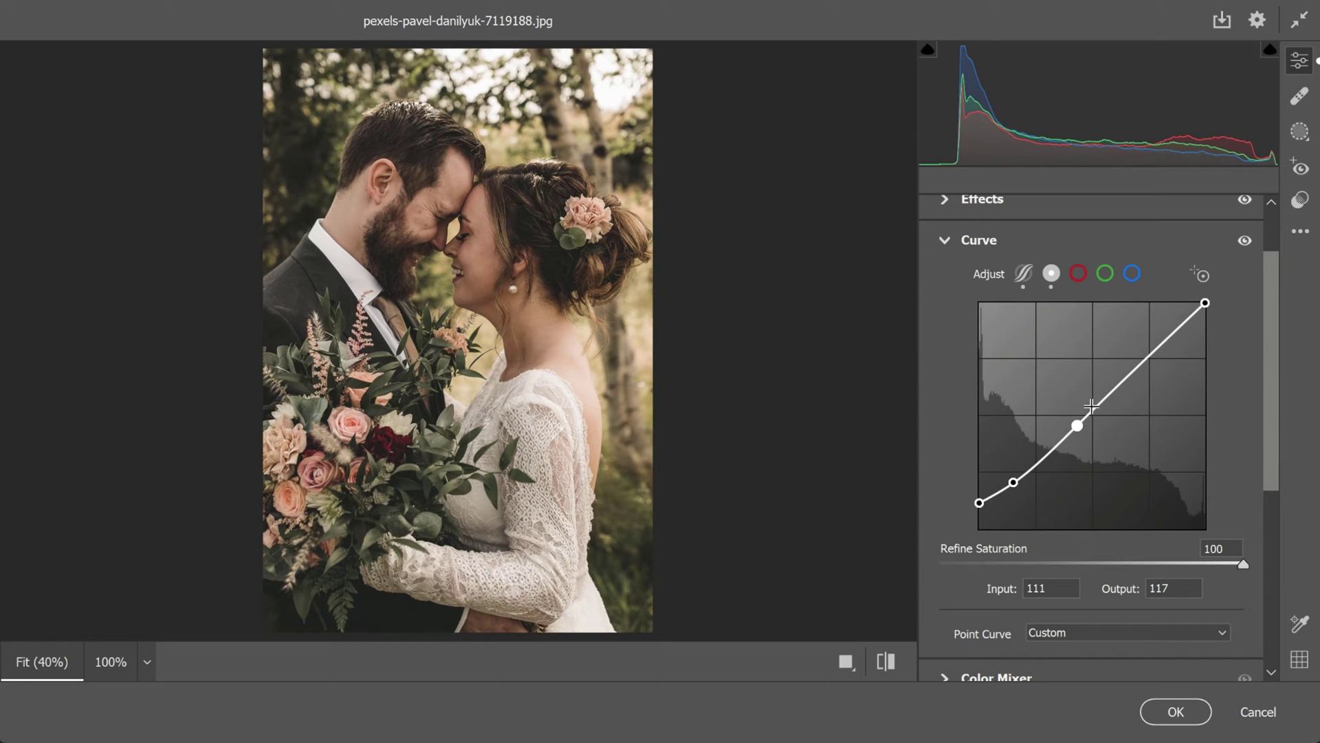
left_click(1131, 380)
left_click(1160, 344)
left_click(886, 661)
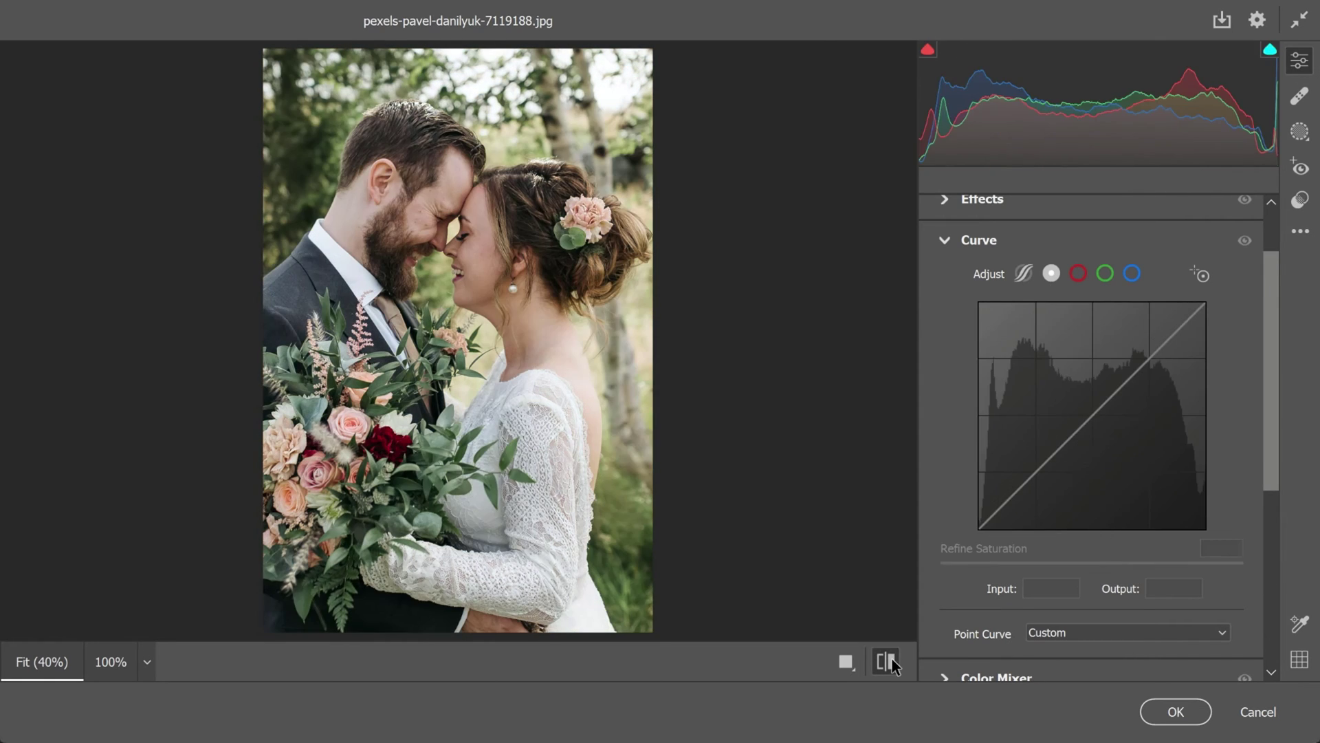
left_click(886, 661)
Step: Nudge the red, green and blue highlight points, lowering blue from 218 to 211, and compare
left_click(1079, 275)
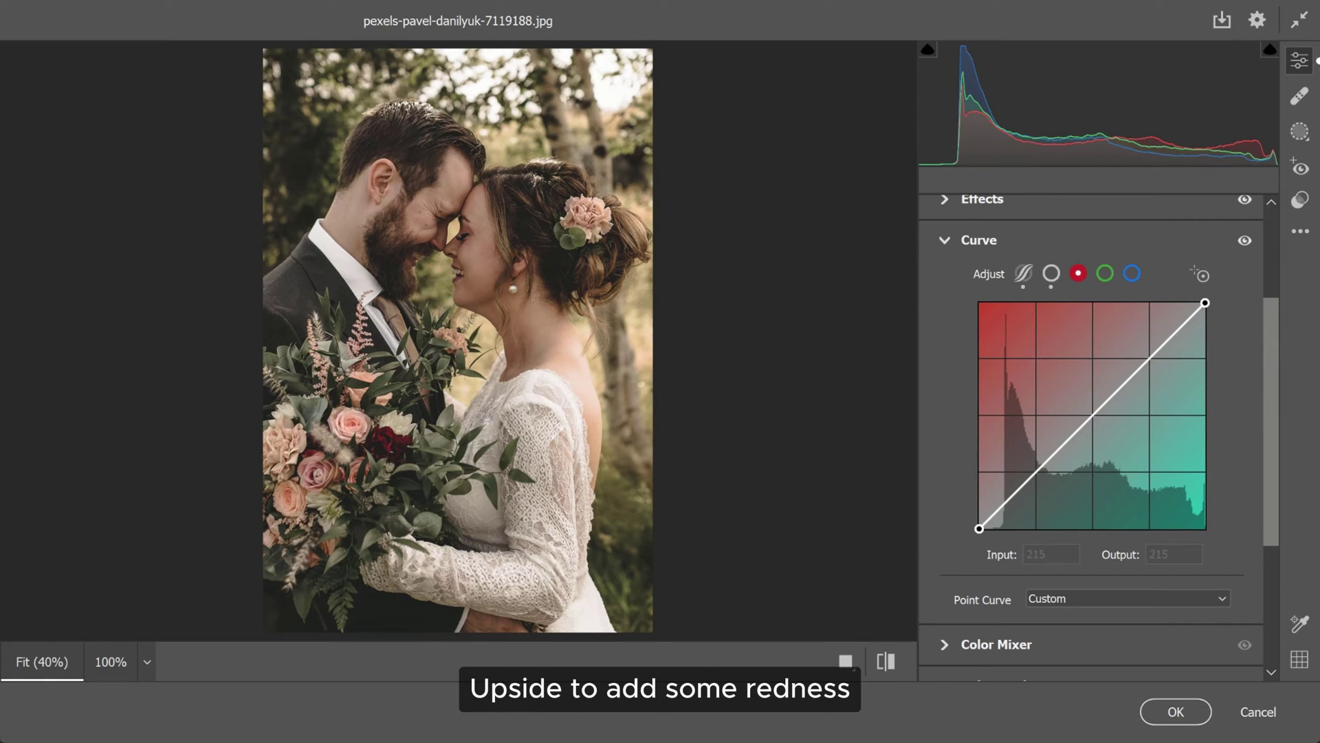
left_click_drag(1168, 340, 1168, 335)
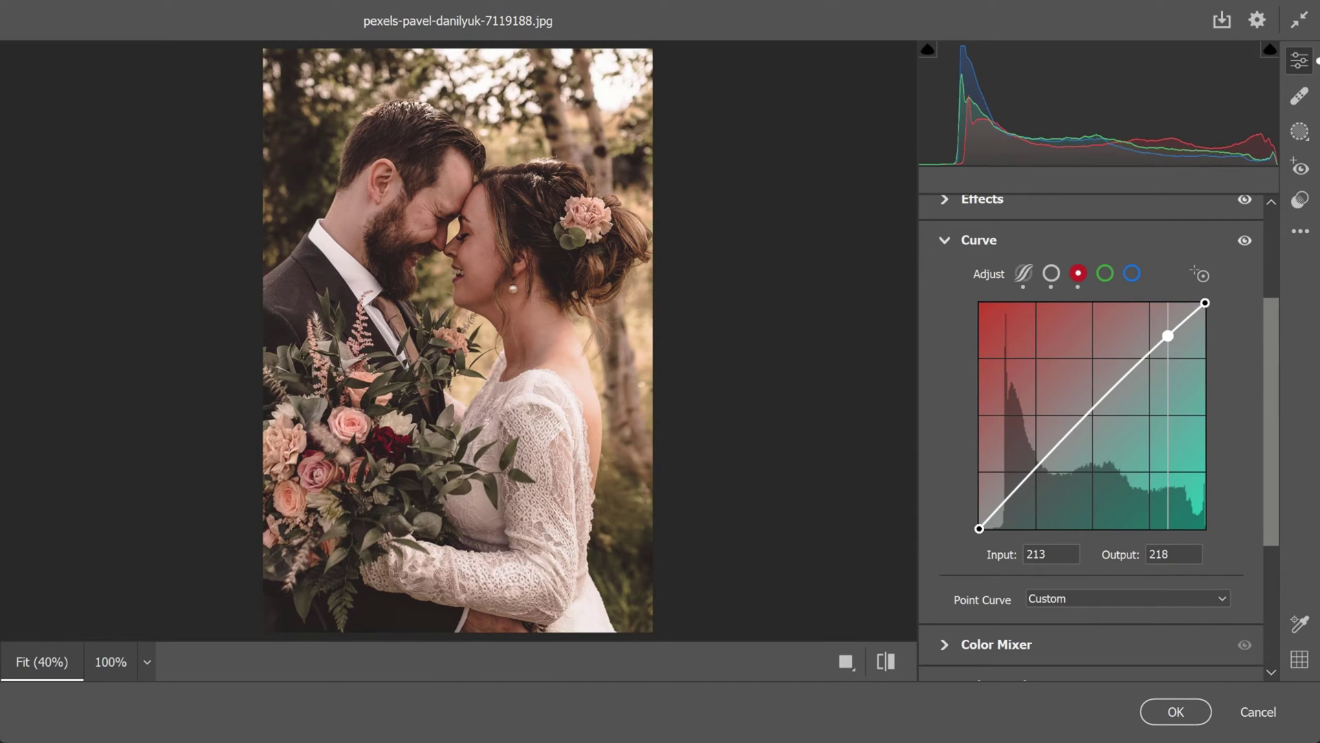
left_click(1106, 273)
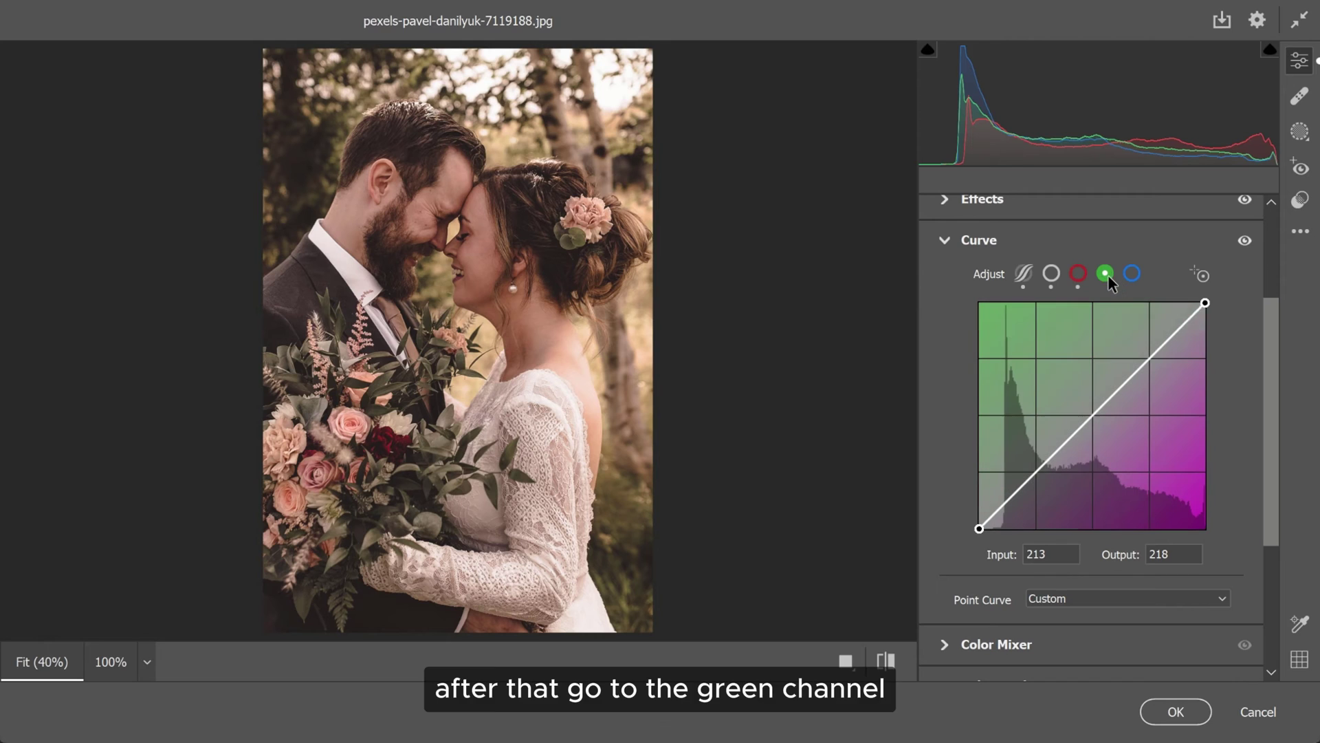
left_click_drag(1171, 336, 1169, 340)
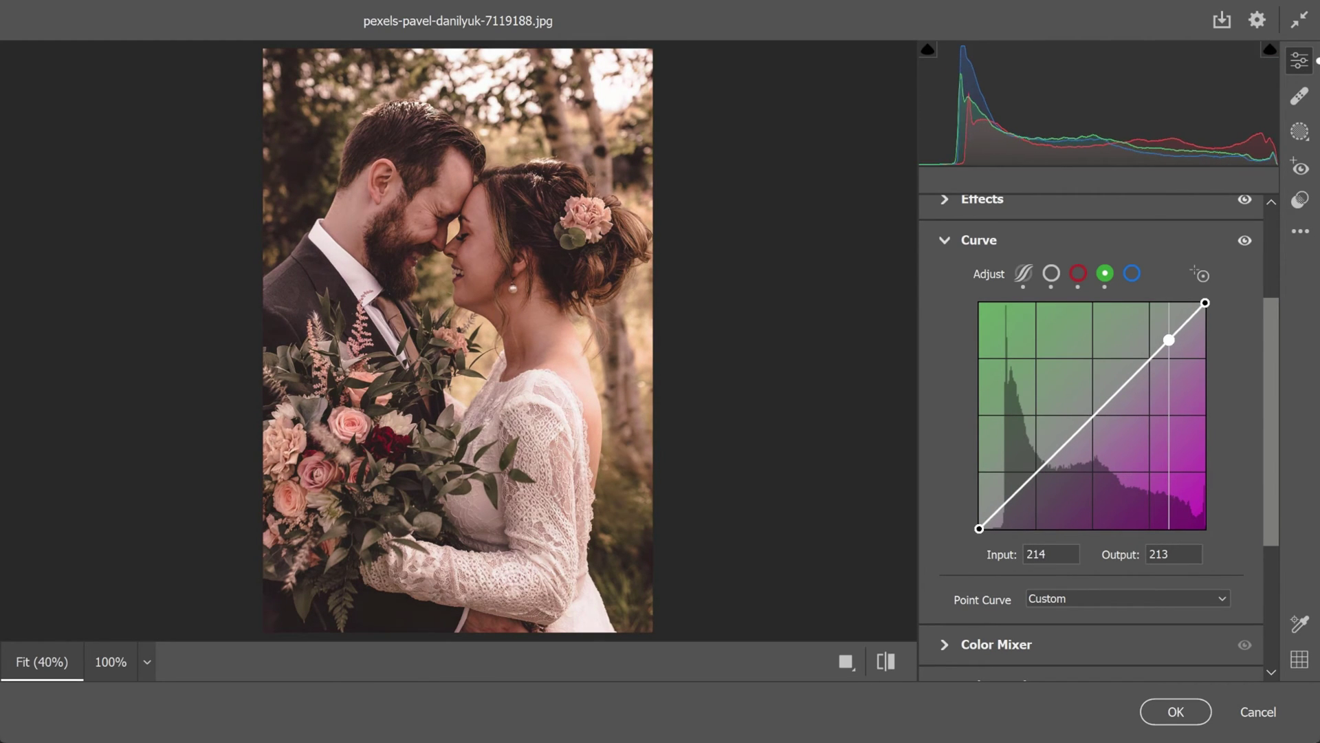
left_click(1132, 274)
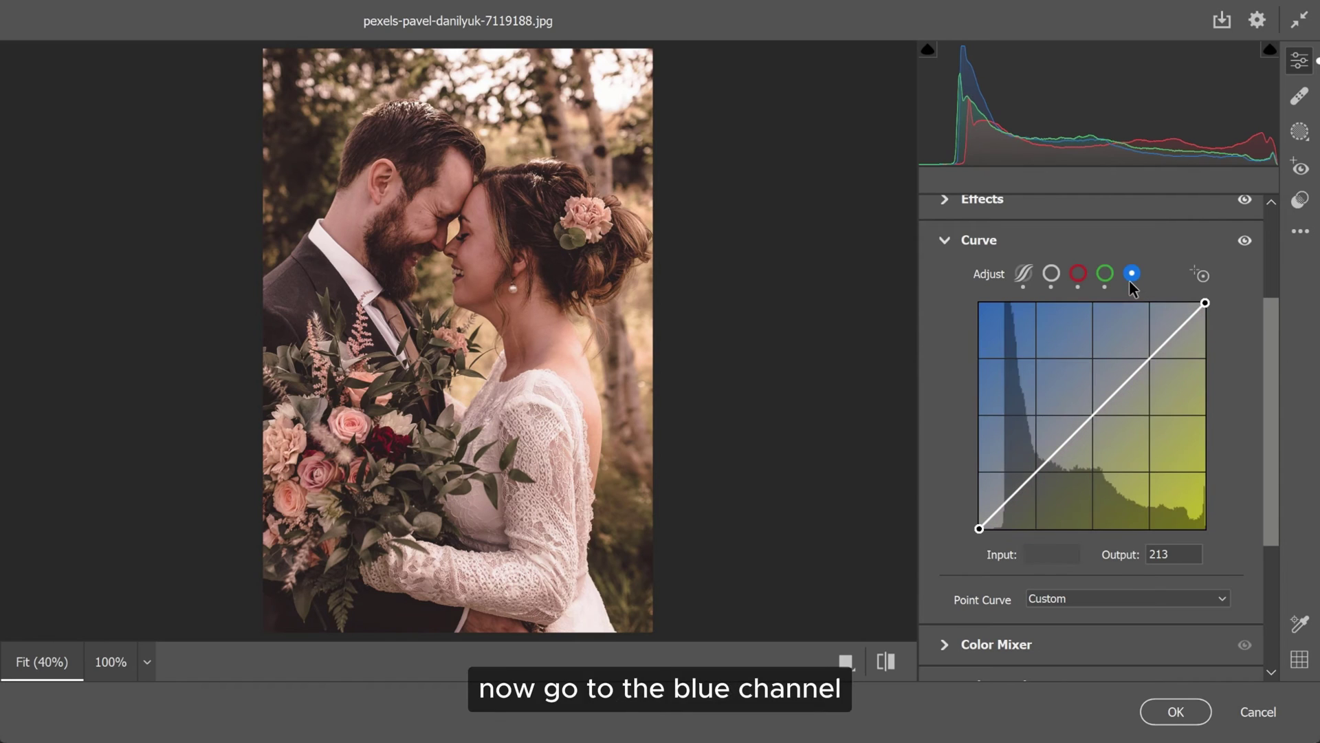
left_click_drag(1175, 332, 1173, 340)
left_click(945, 245)
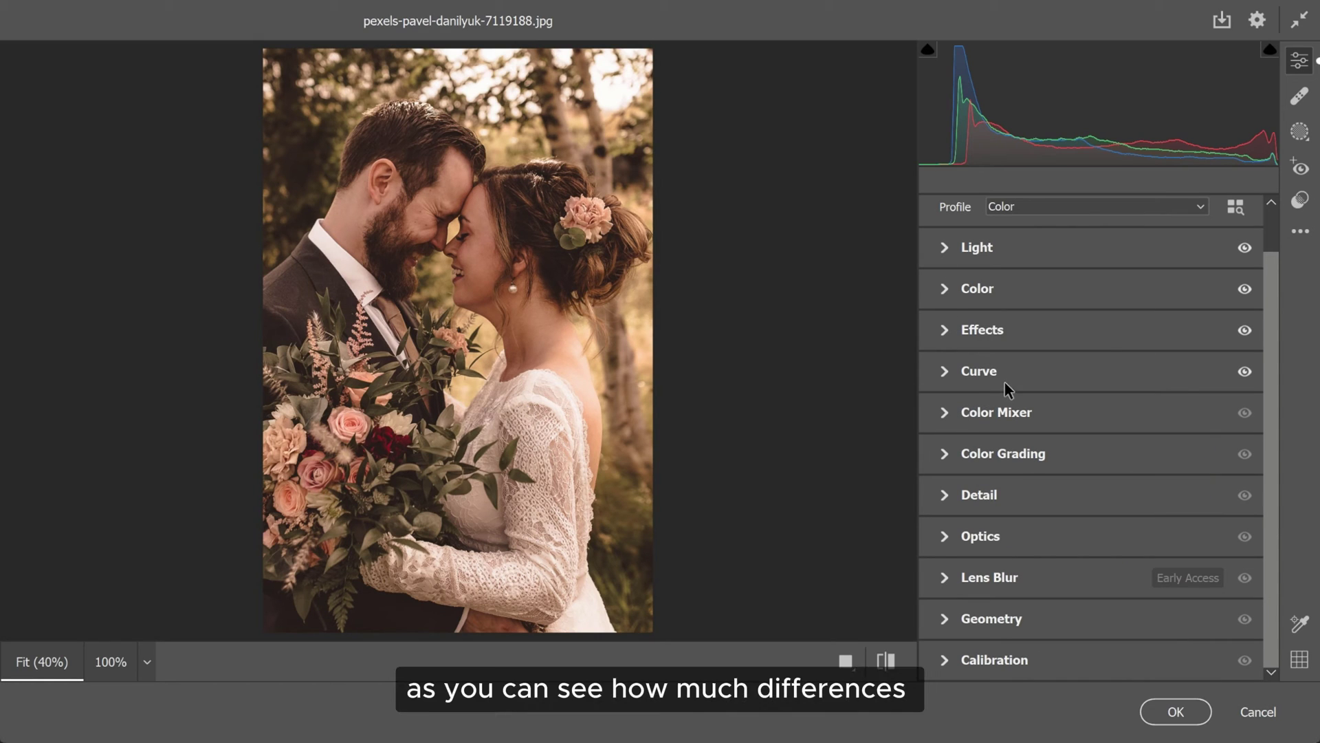
left_click(1246, 371)
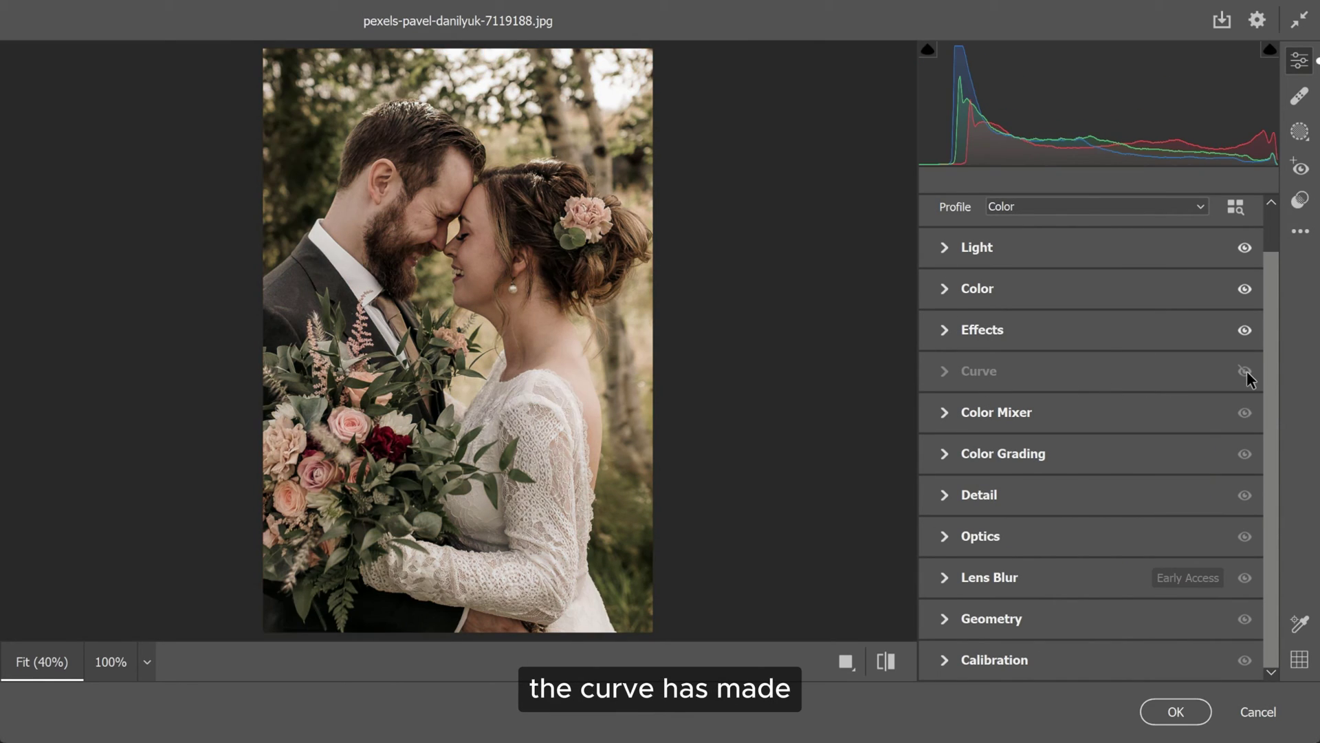
left_click(1246, 371)
left_click(1246, 371)
left_click(1246, 371)
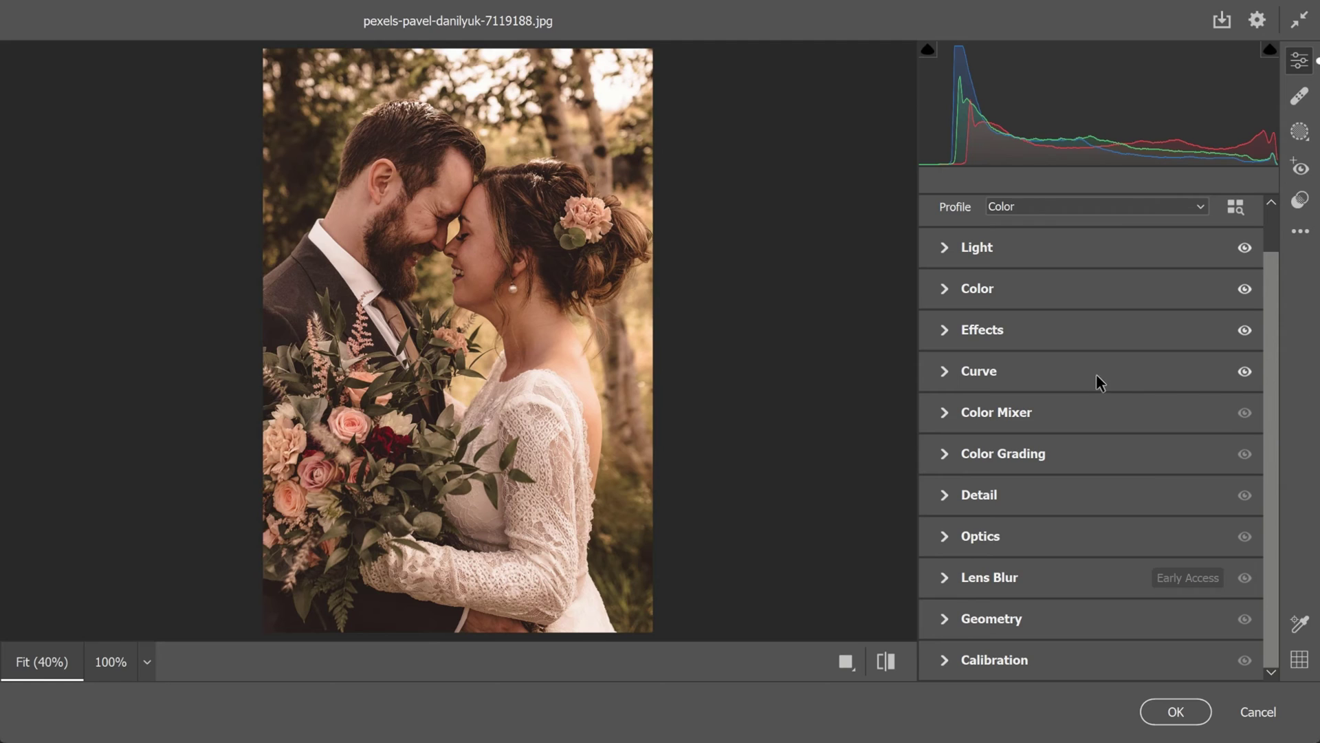
Step: In the Color Mixer's Color mode, lower green saturation to -55 and yellow to -52
left_click(951, 412)
scroll(1032, 426, "down", 2)
scroll(1042, 417, "up", 2)
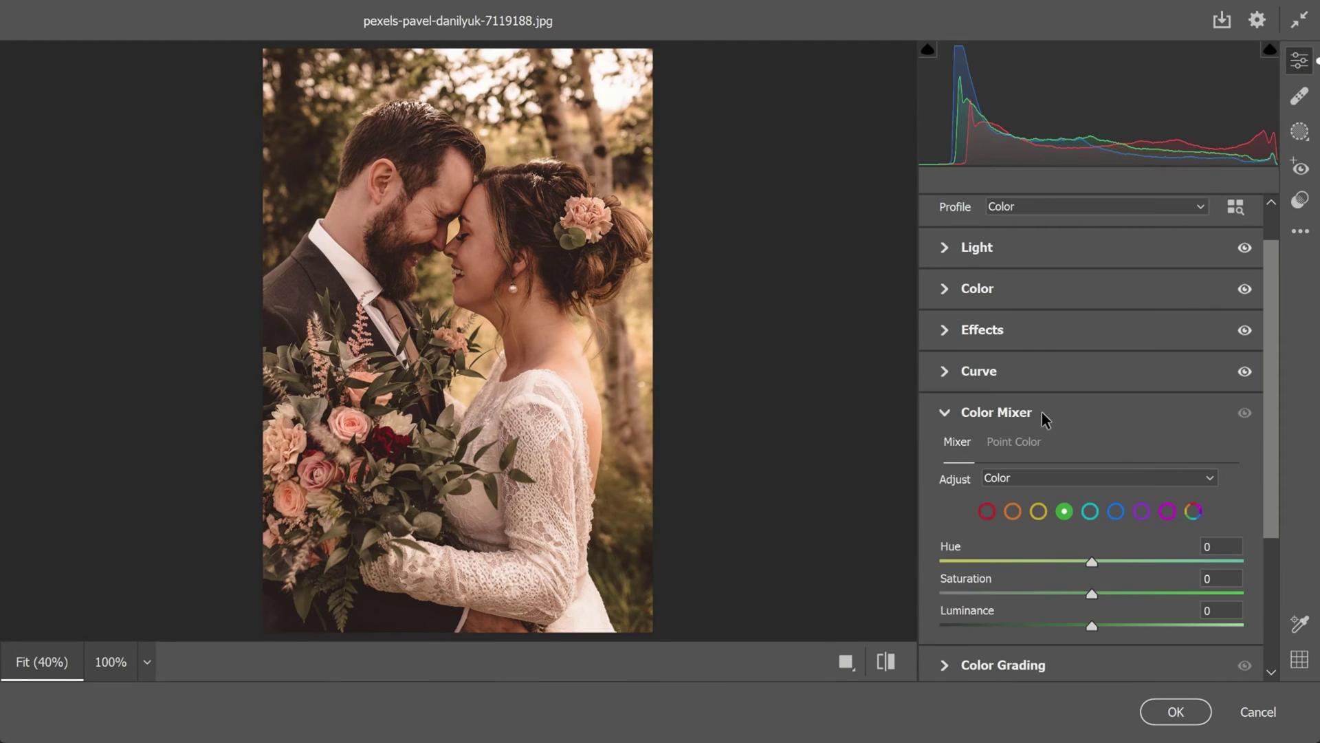
scroll(1062, 512, "down", 2)
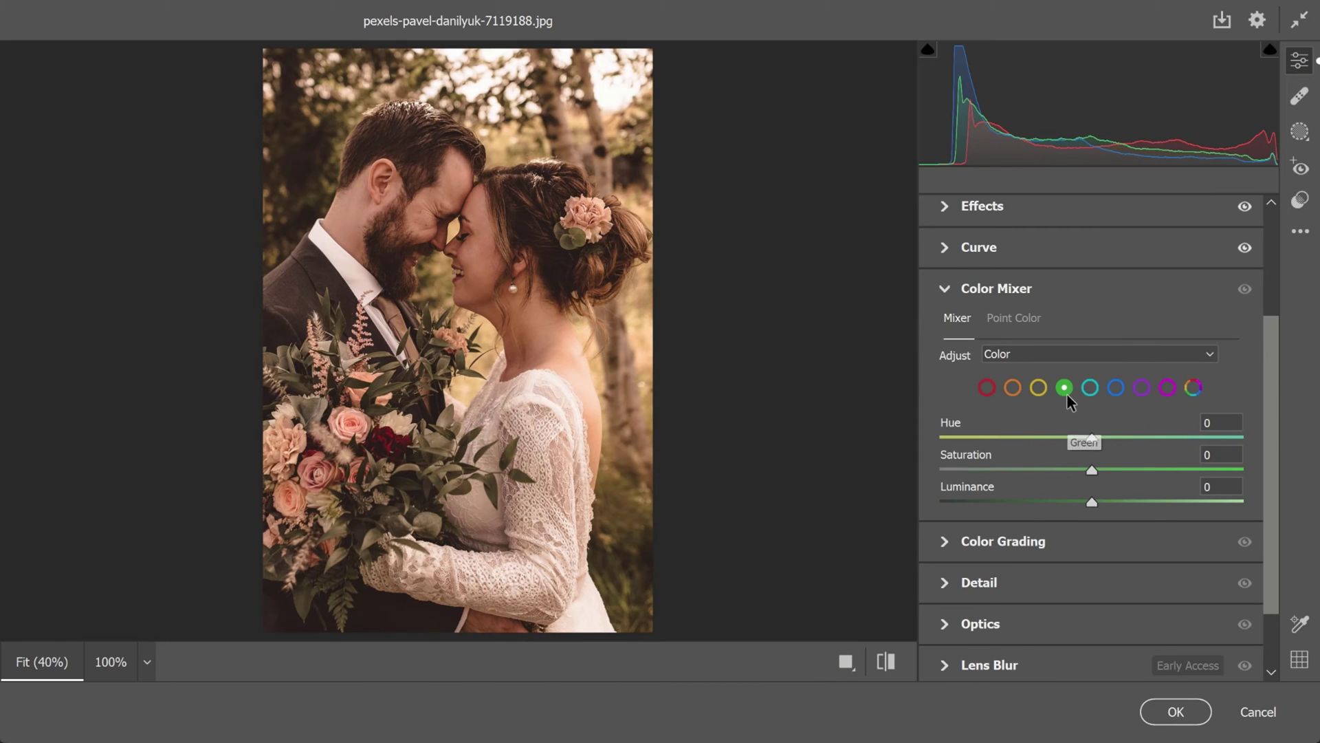
left_click(1018, 354)
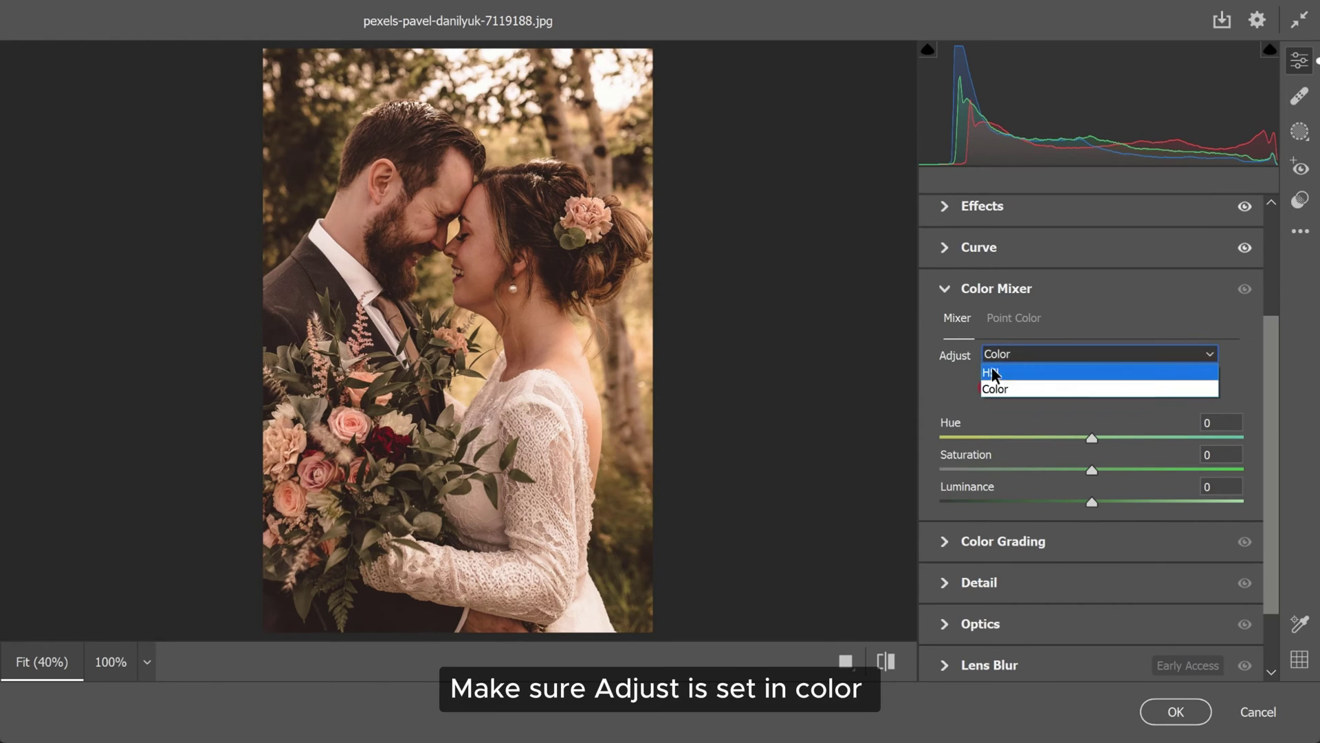
left_click(1003, 386)
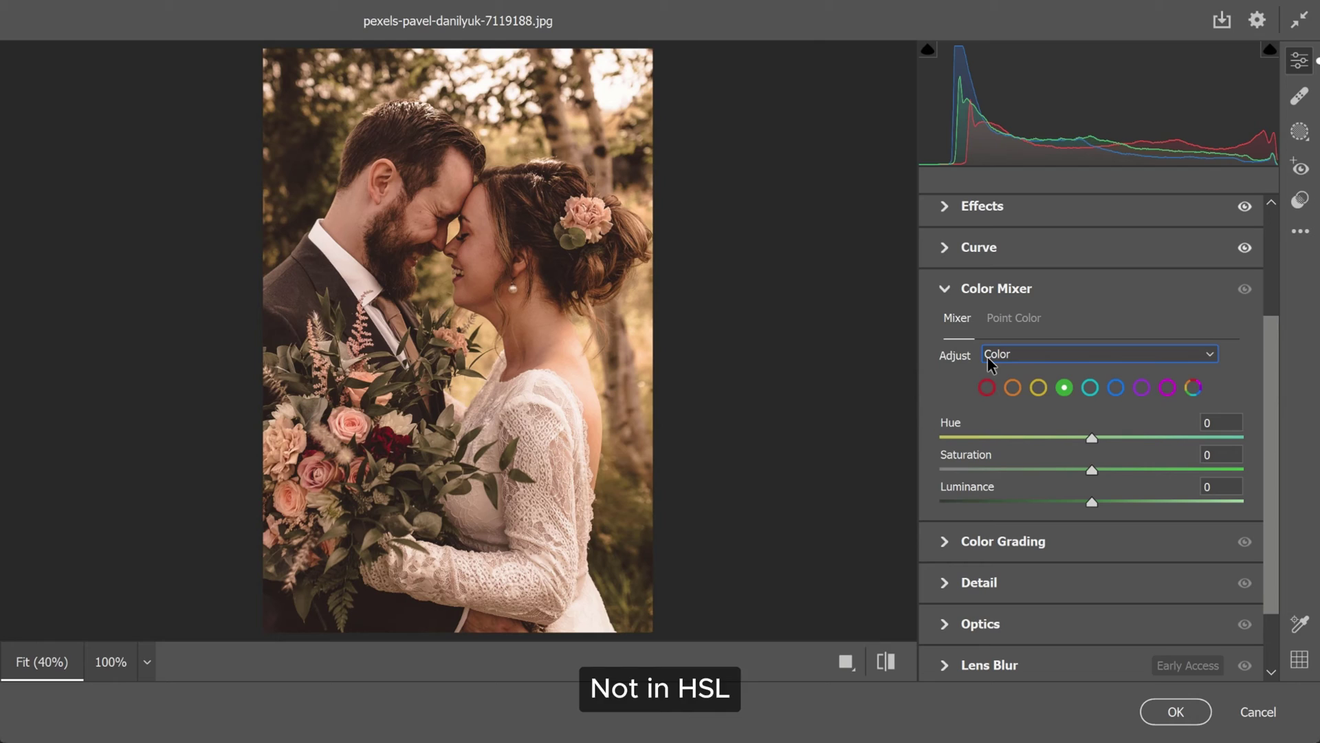
left_click(1065, 389)
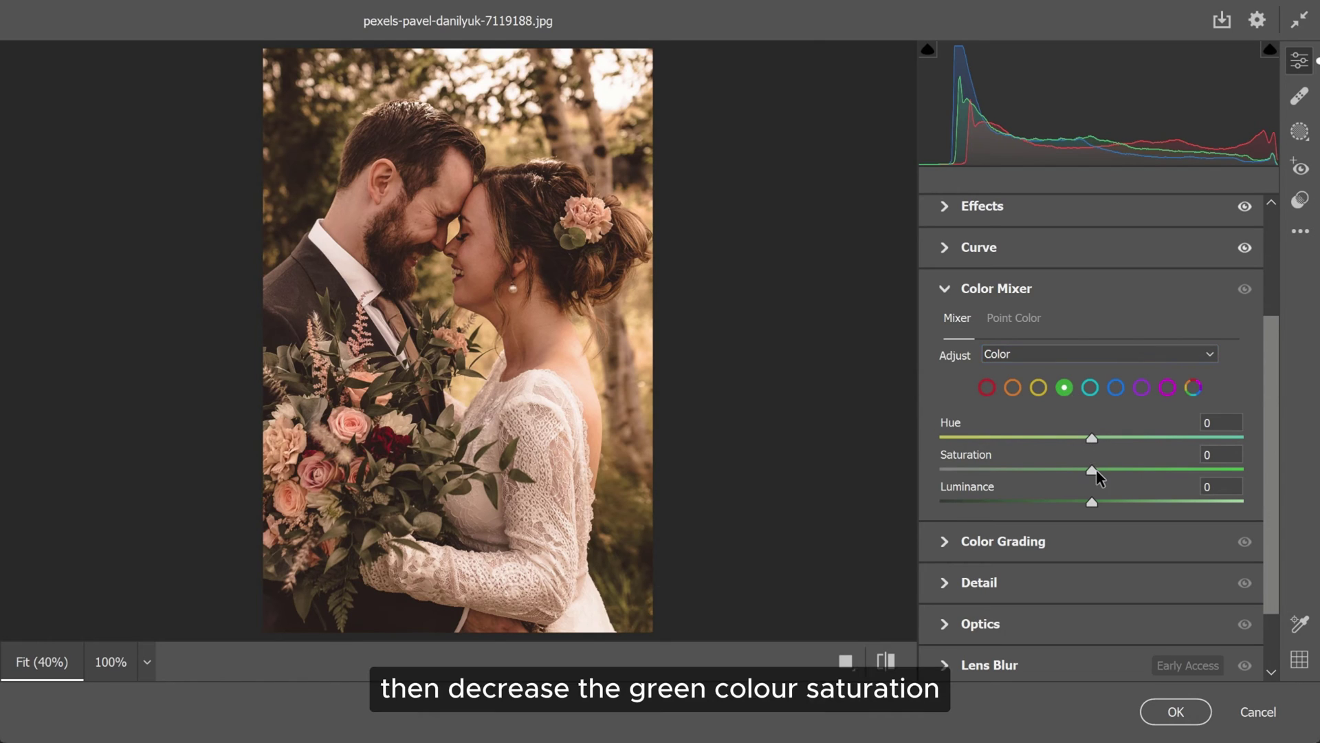
left_click_drag(1093, 470, 1009, 475)
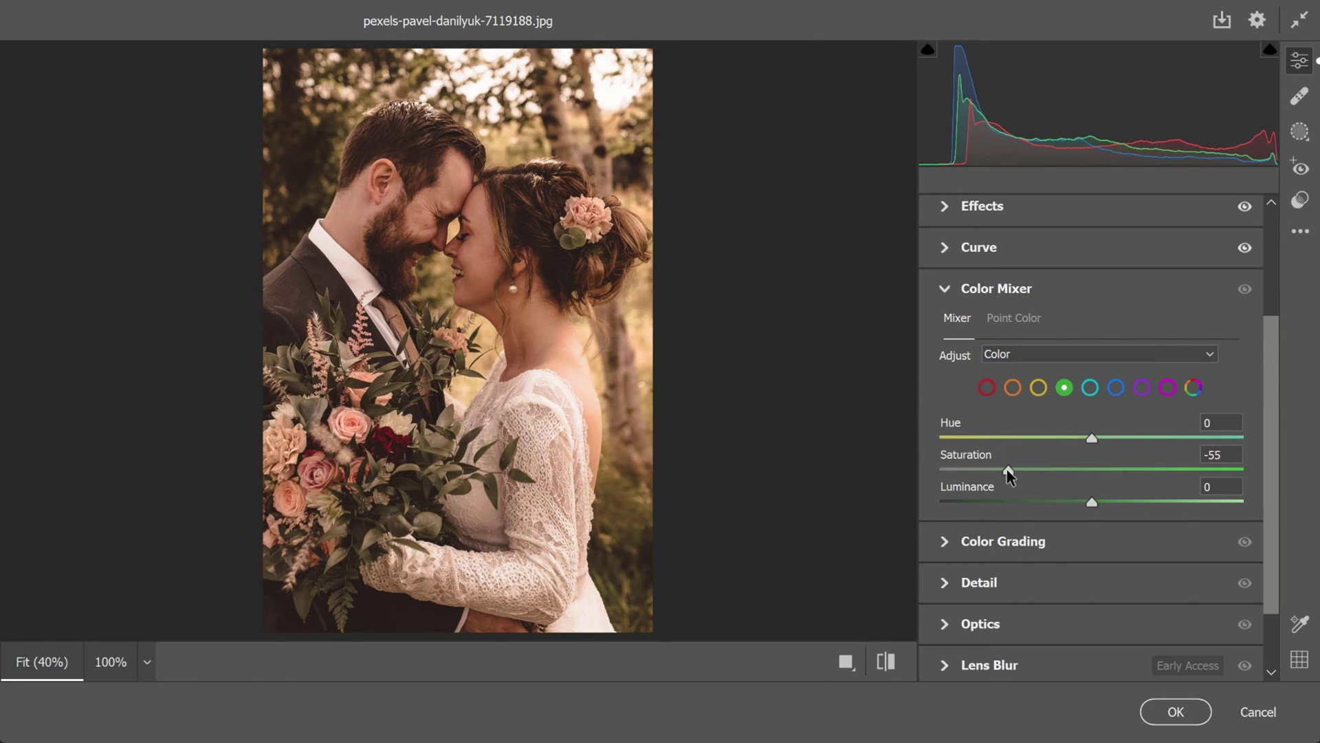
left_click(1044, 387)
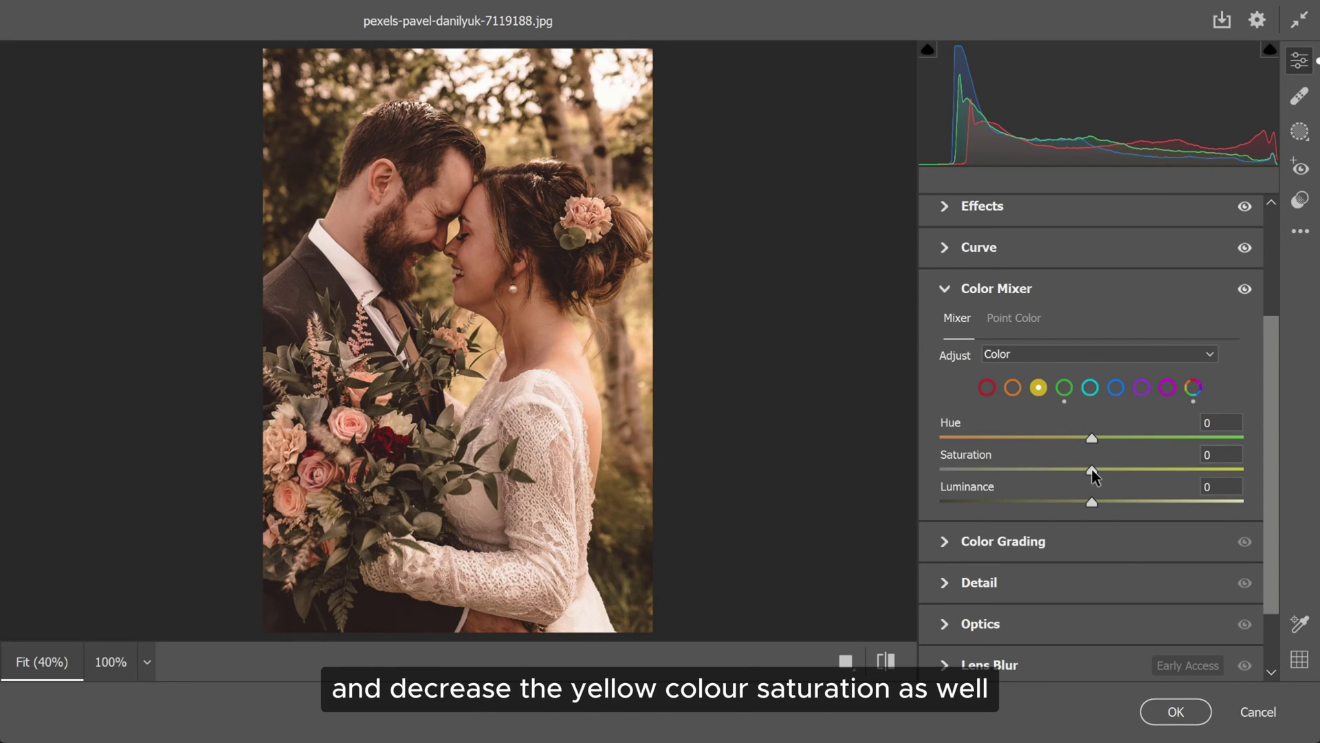
left_click_drag(1091, 468, 1016, 469)
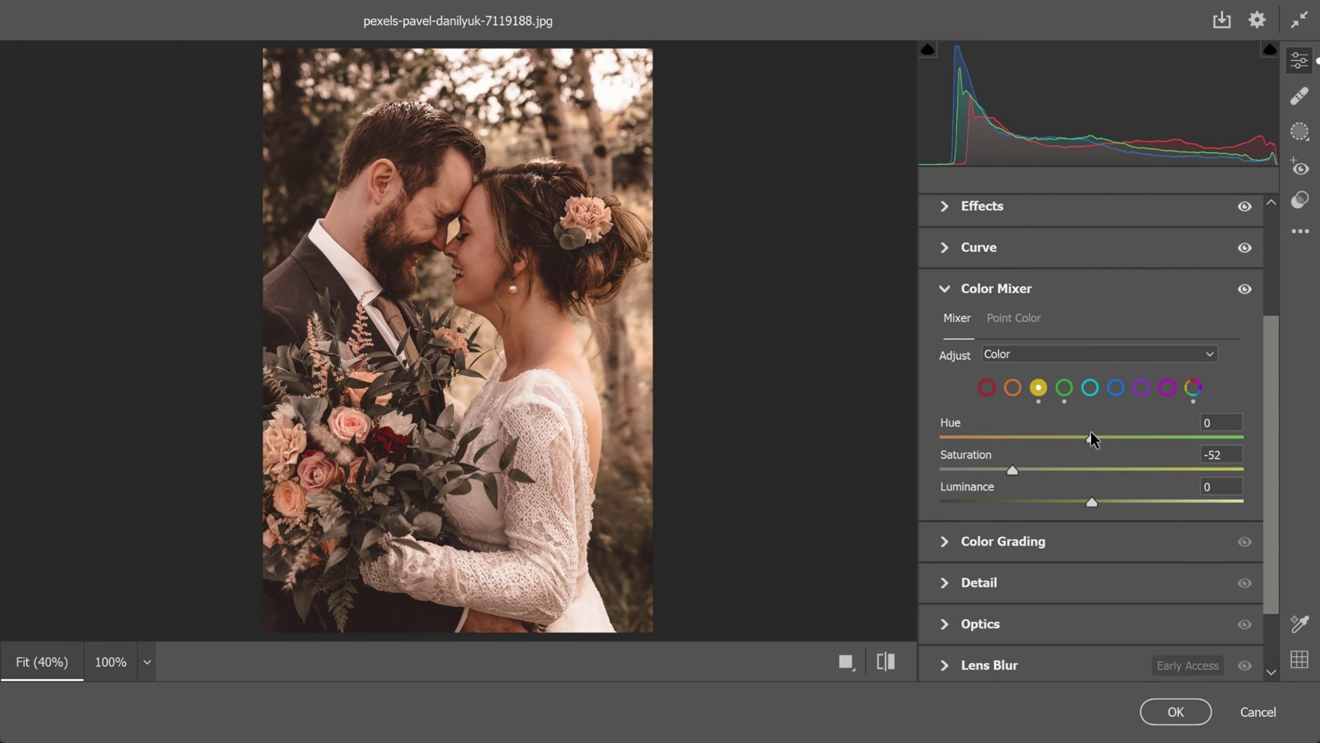
left_click(944, 289)
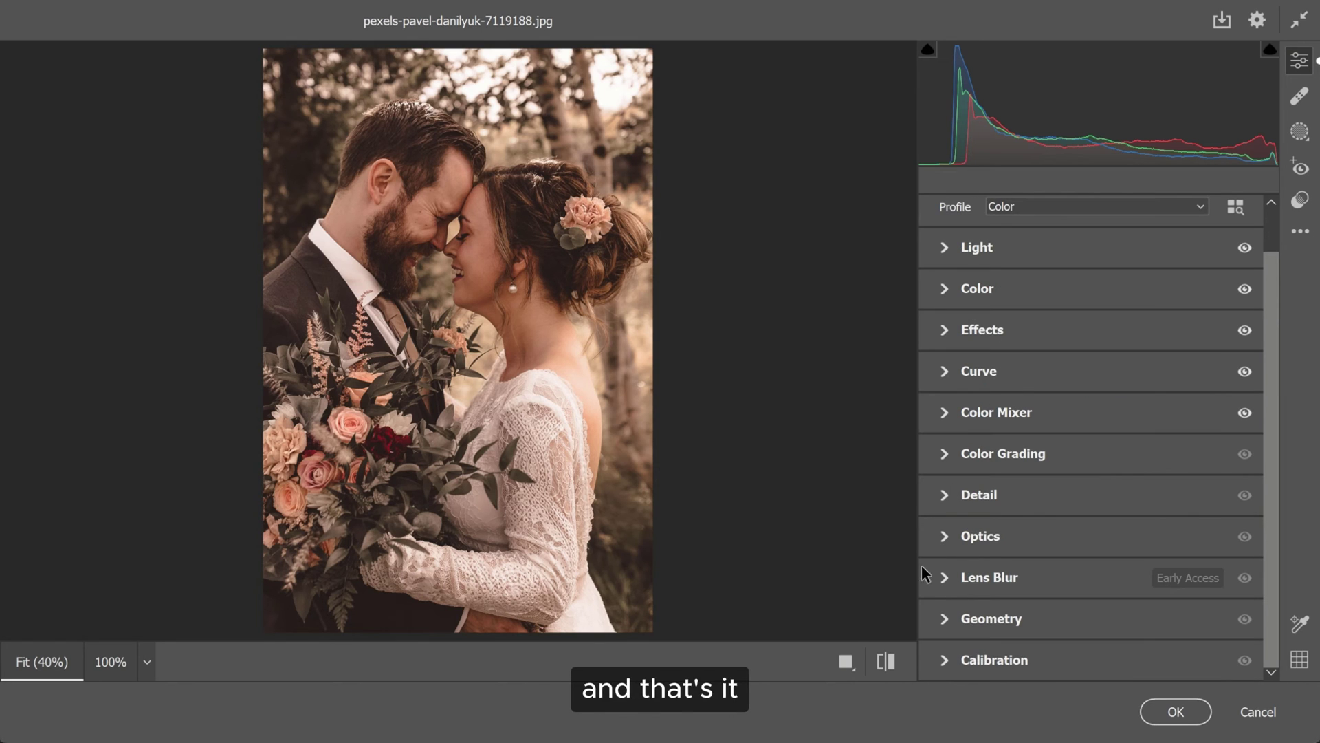
left_click(890, 662)
Step: Create a user preset named 'wedding photography' from the Presets panel menu
left_click(891, 663)
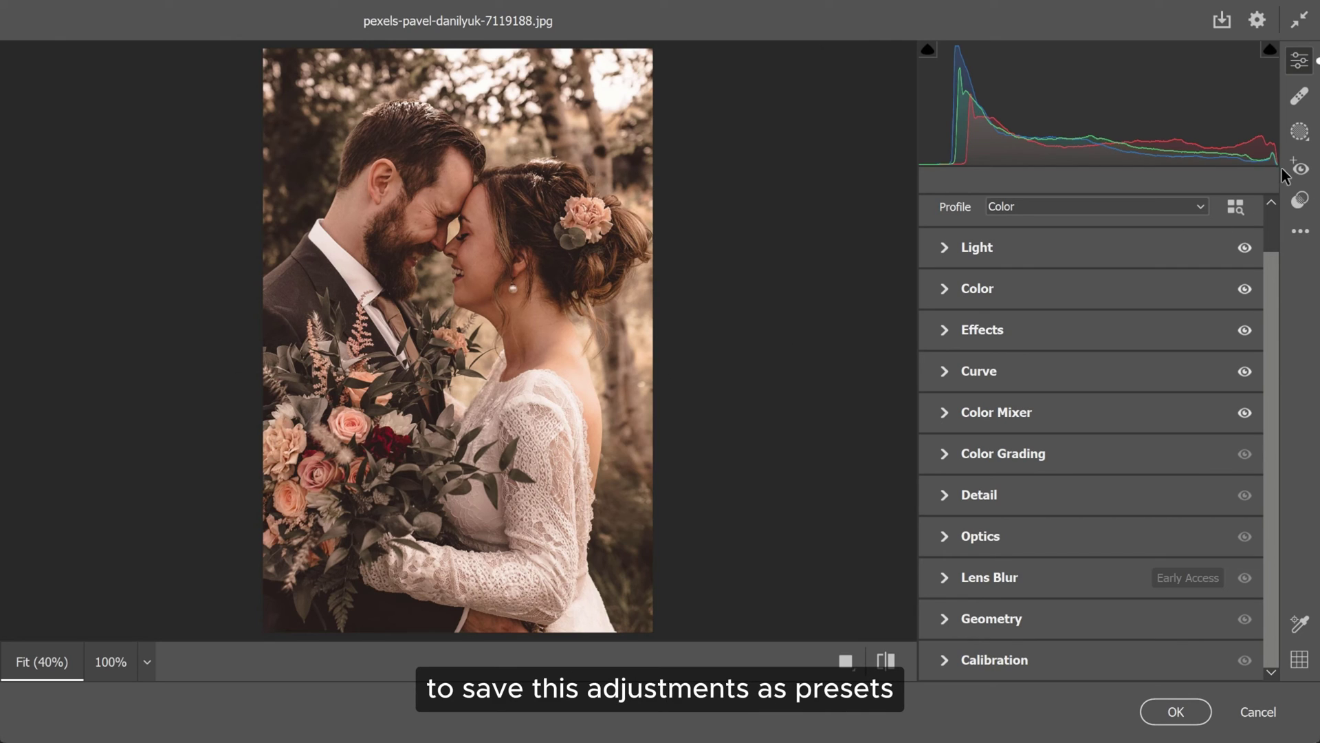
left_click(1300, 200)
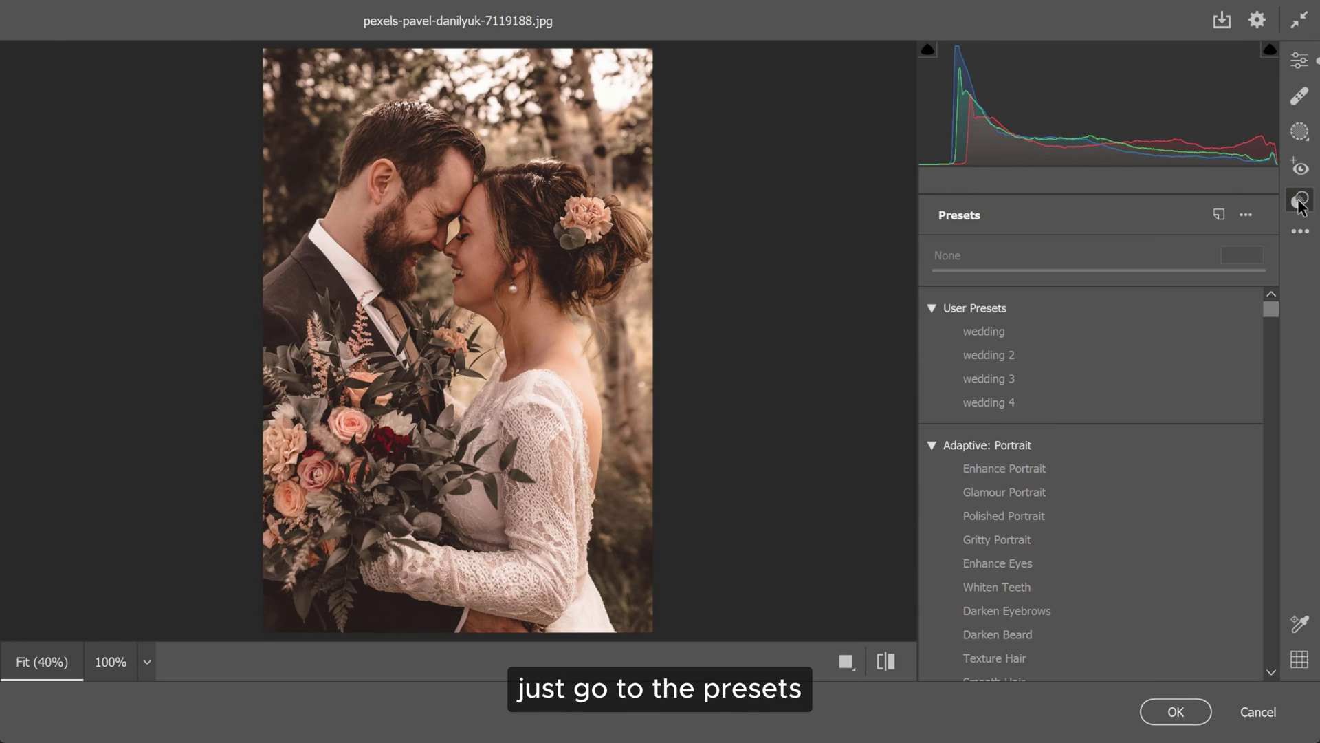
left_click(1246, 216)
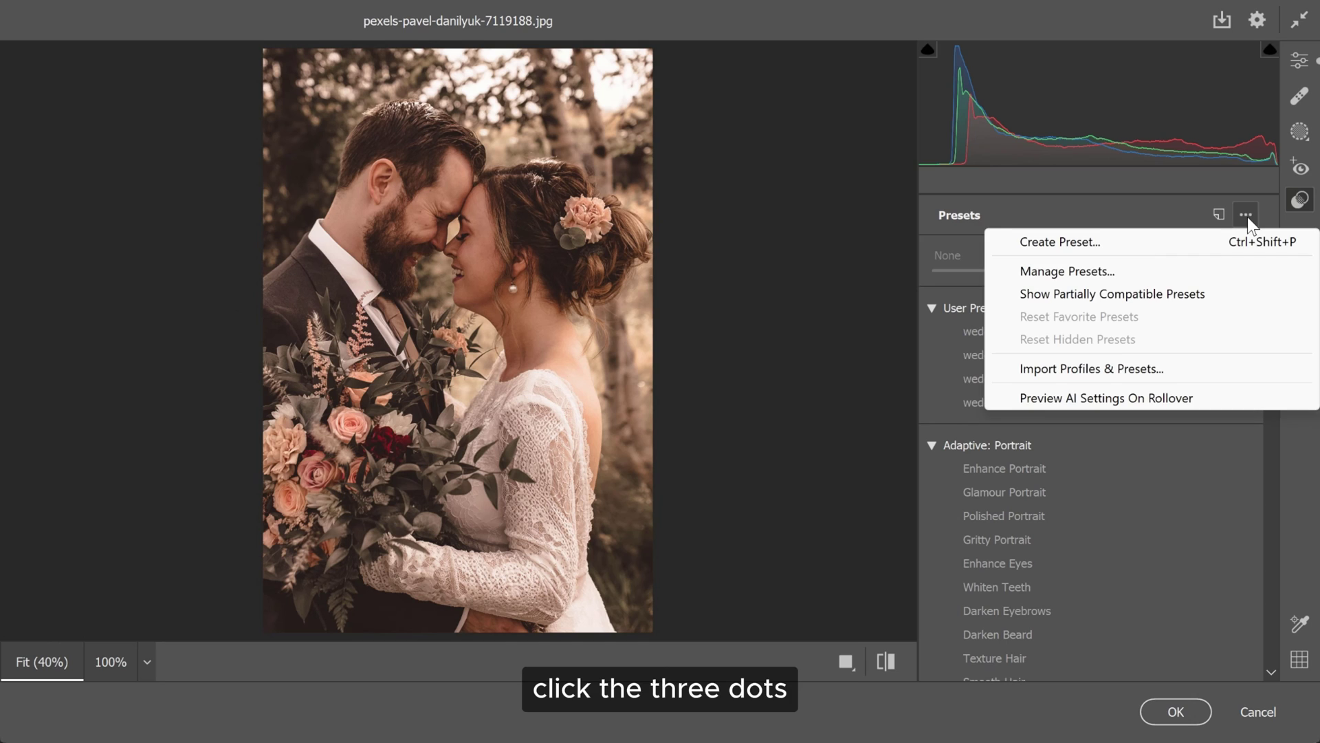
left_click(1124, 241)
type("we")
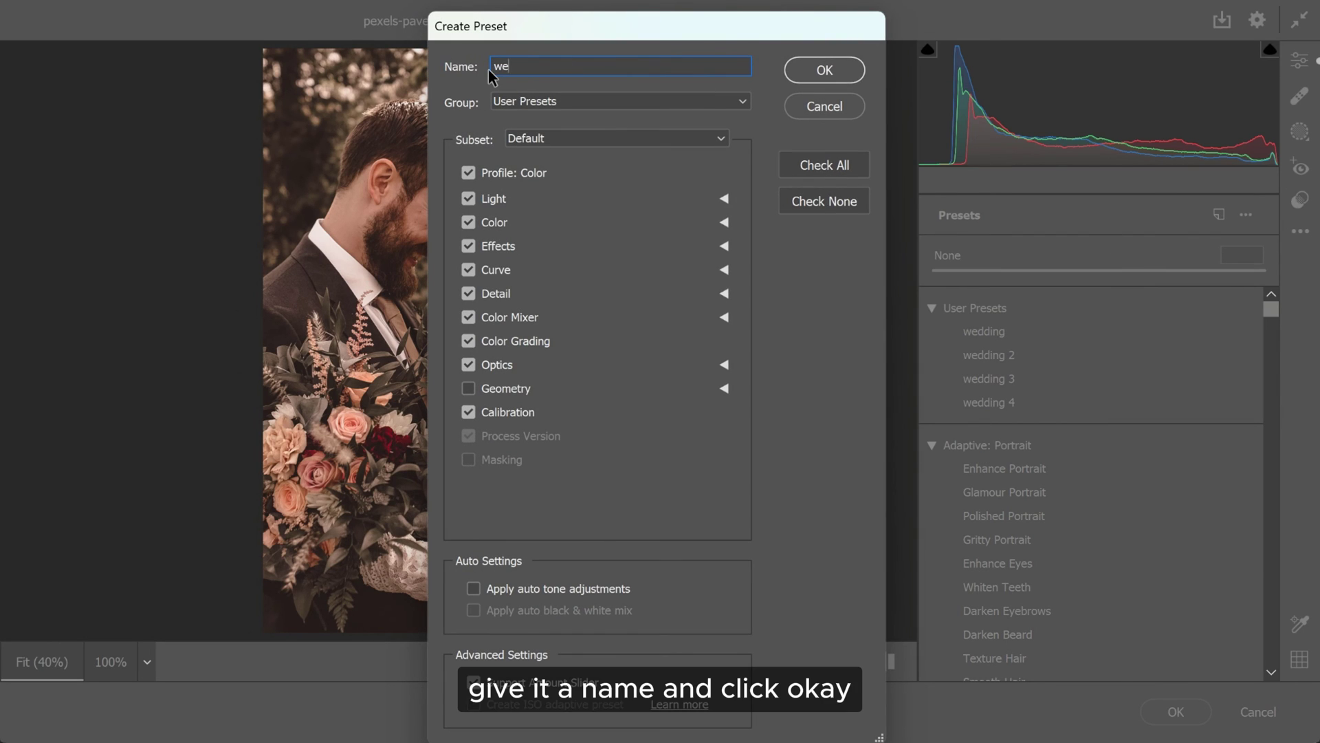
type("dding photography")
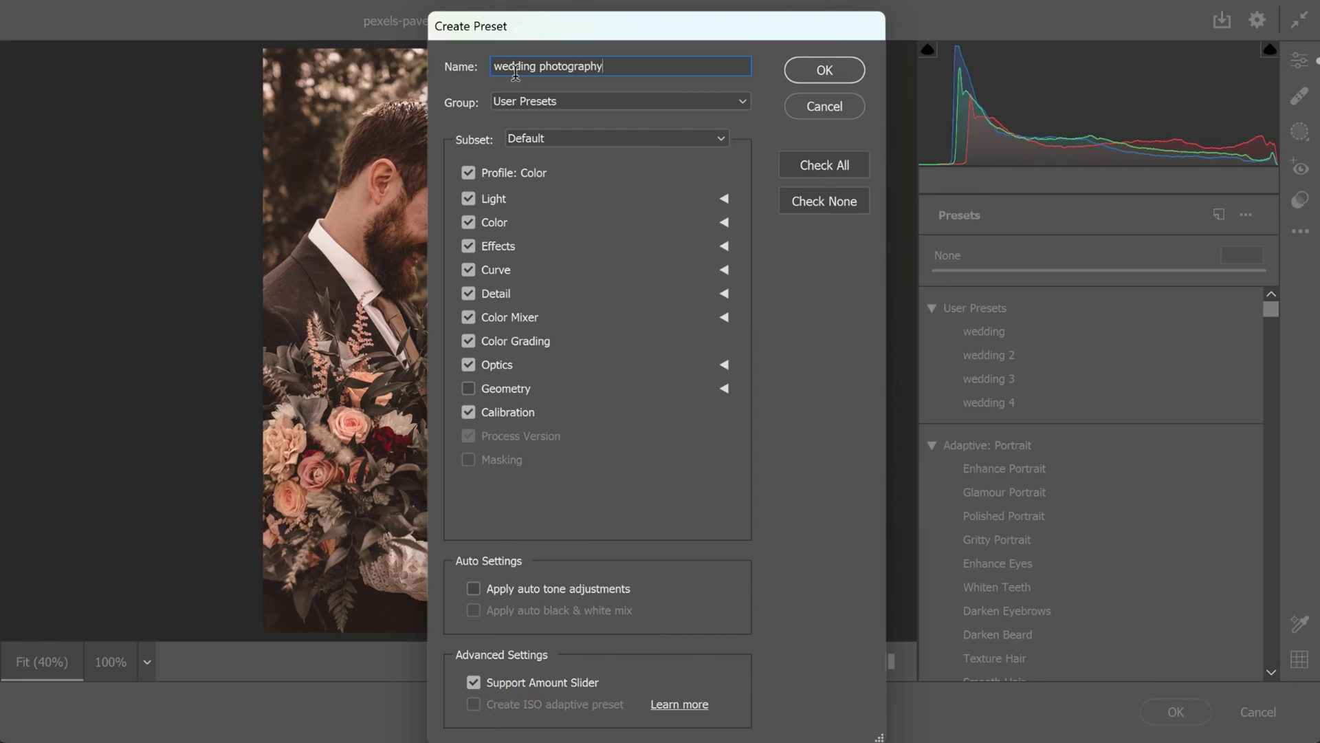
left_click(825, 69)
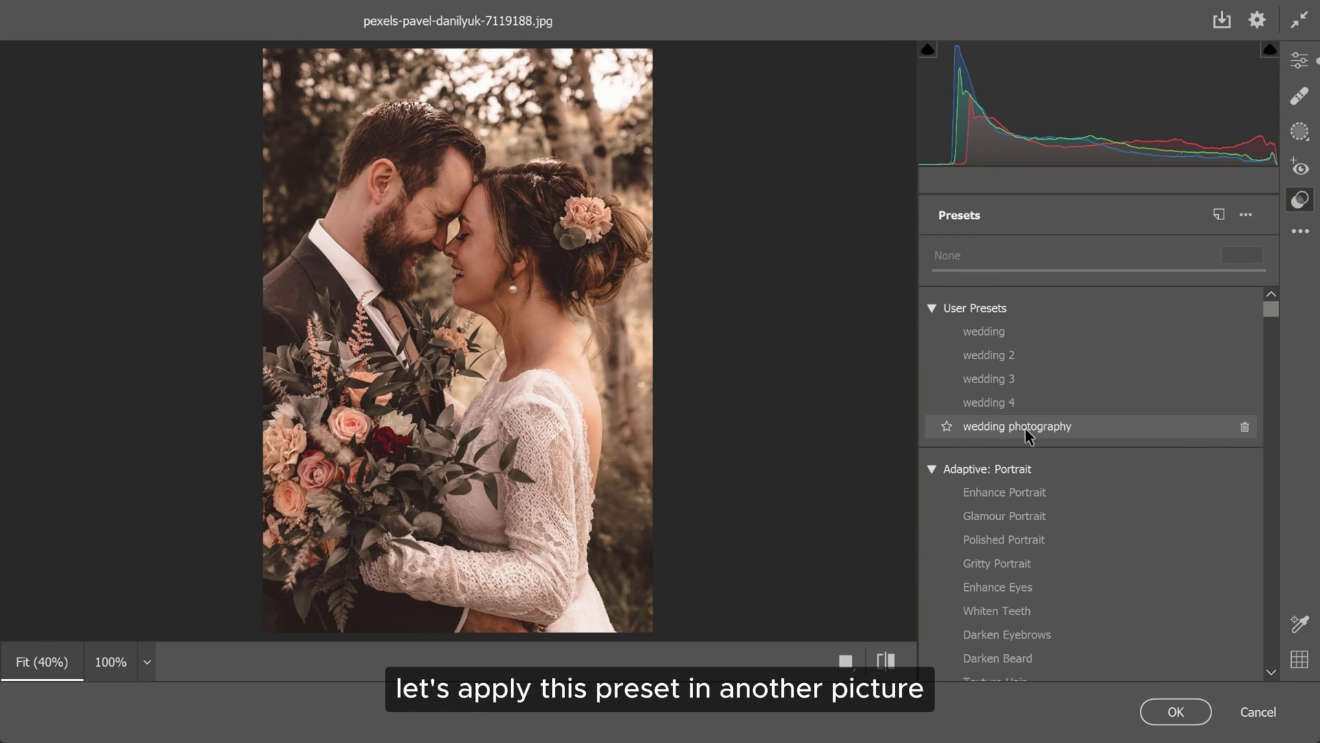
Step: Commit the first photo's edits, then apply 'wedding photography' to pexels-pavel-danilyuk-7119194.jpg
left_click(1174, 710)
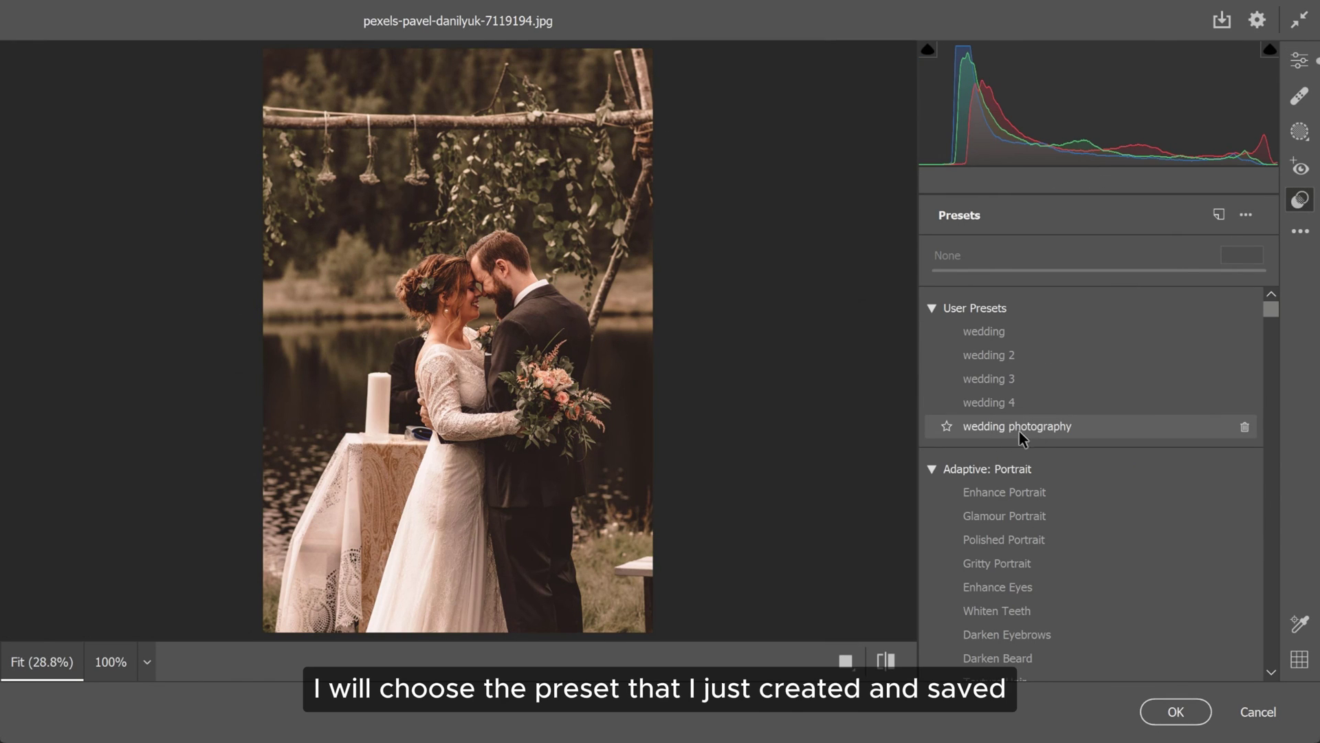
left_click(1020, 431)
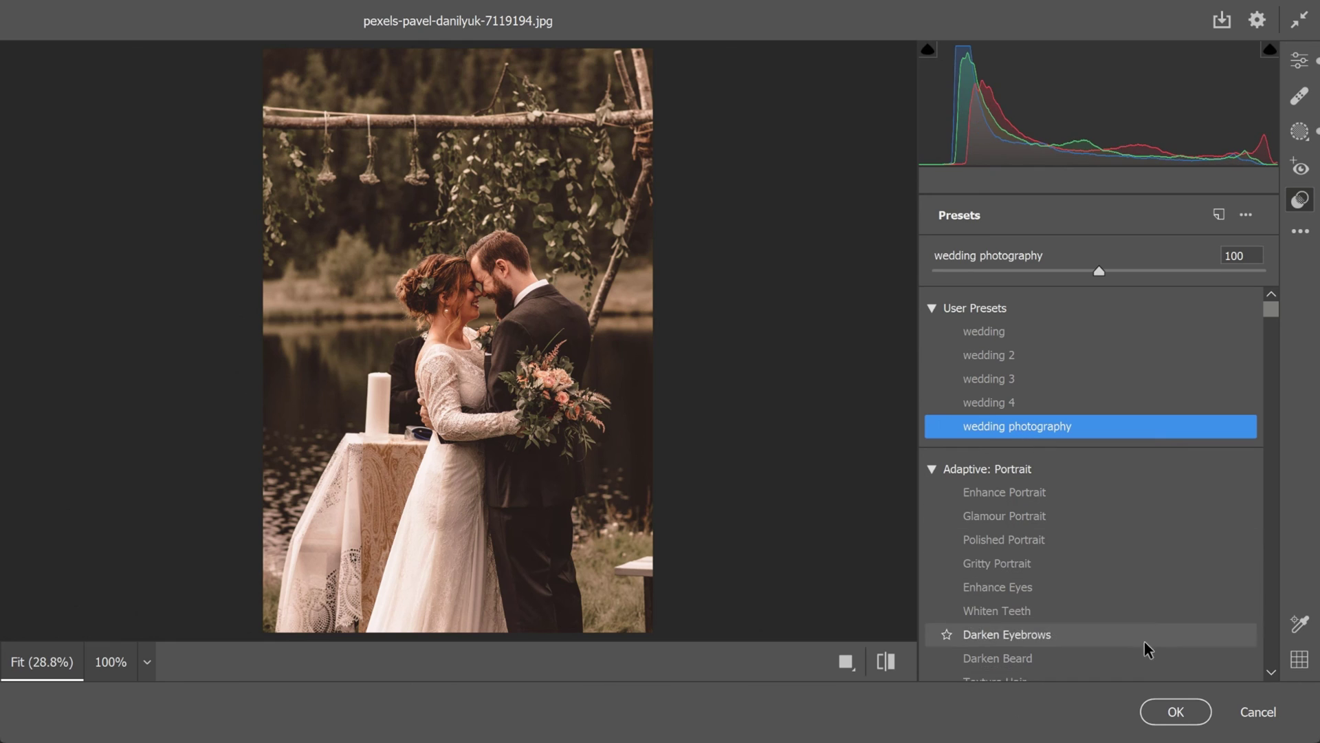
Step: Commit the preset to the second photo and undo/redo to compare before and after
left_click(1161, 704)
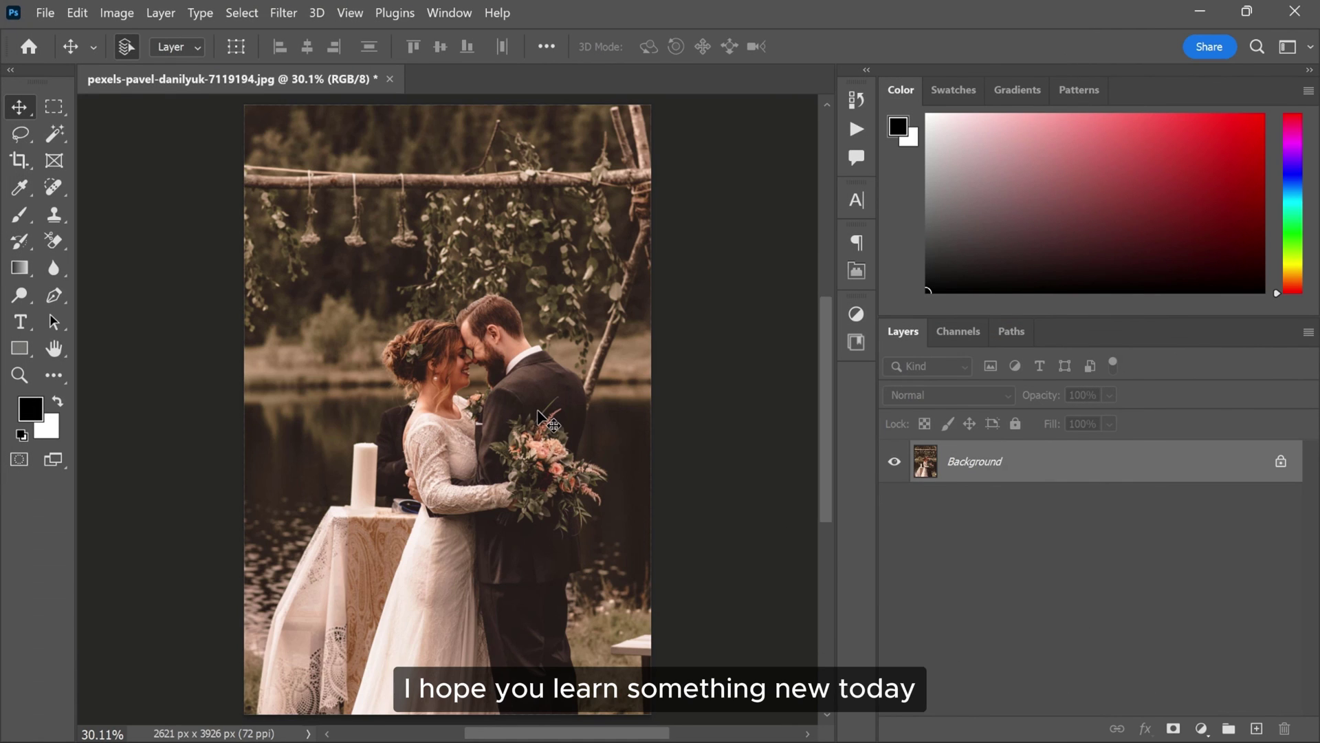
scroll(466, 375, "up", 5)
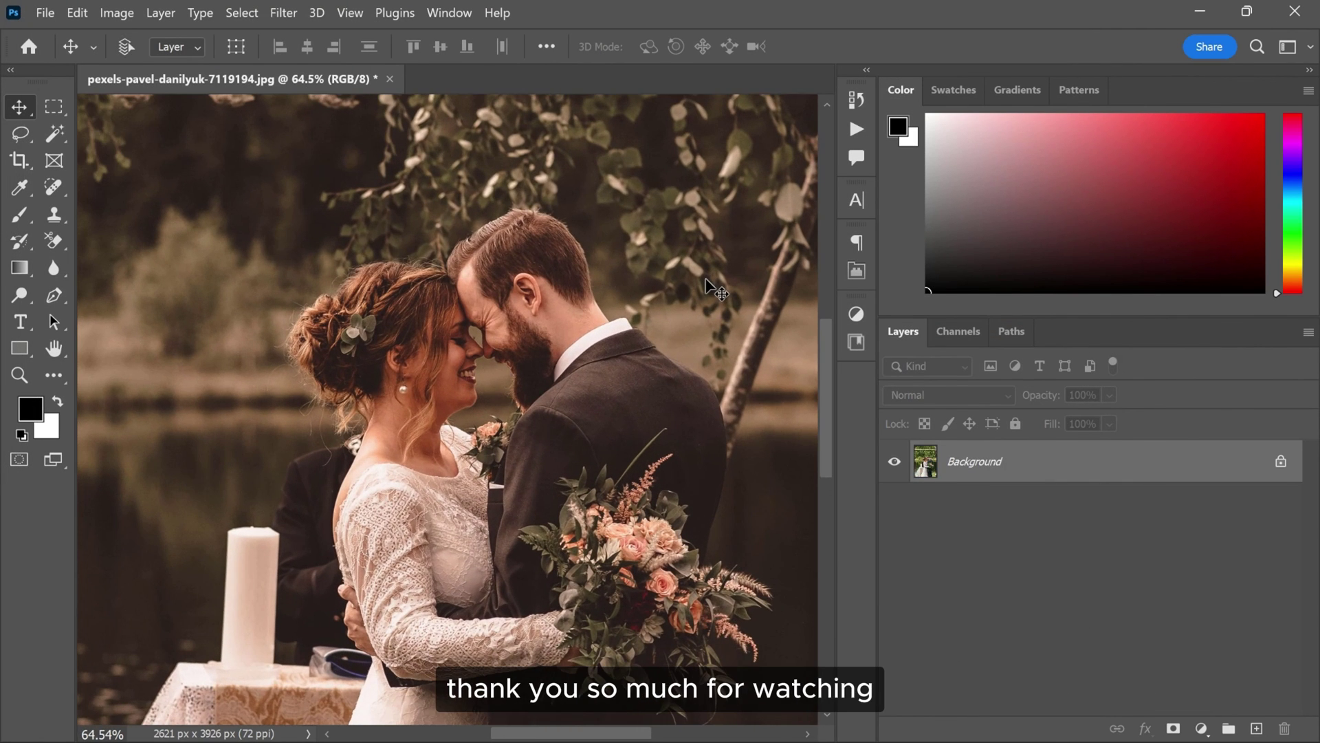
key("ctrl+z")
key("ctrl+shift+z")
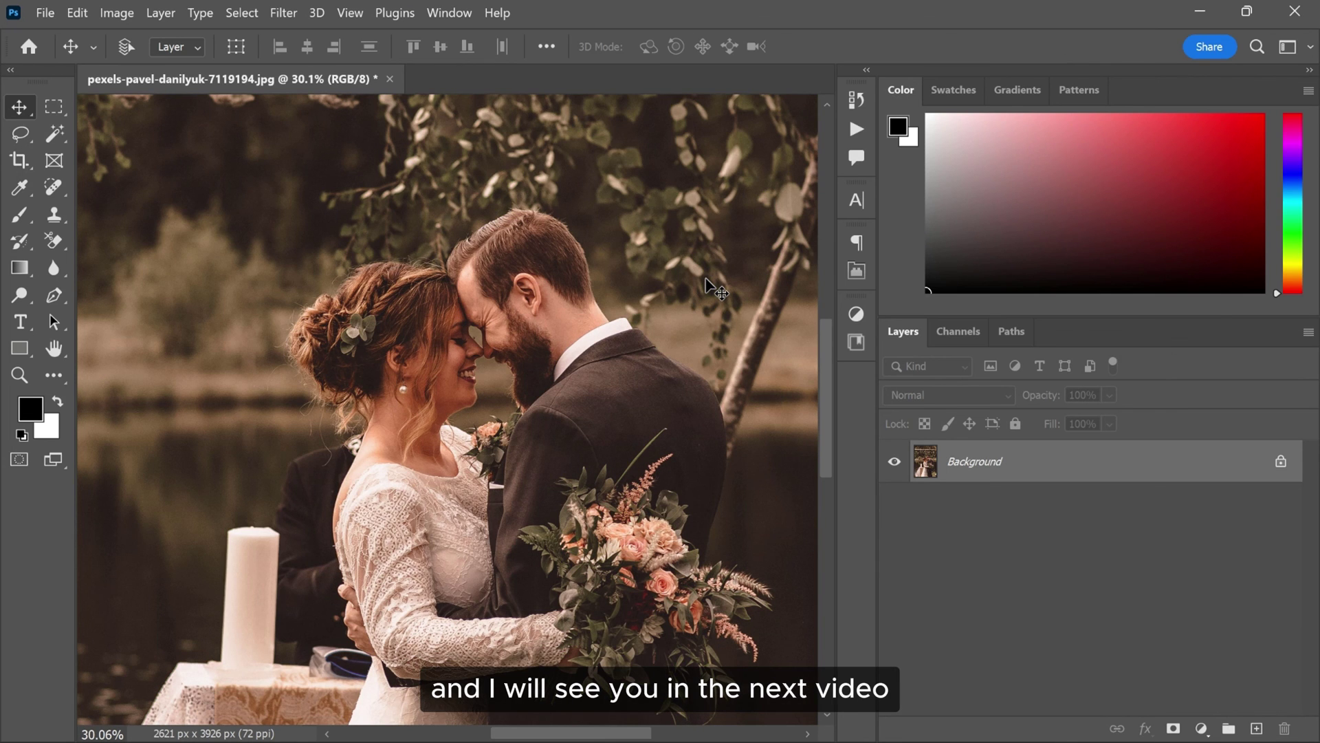